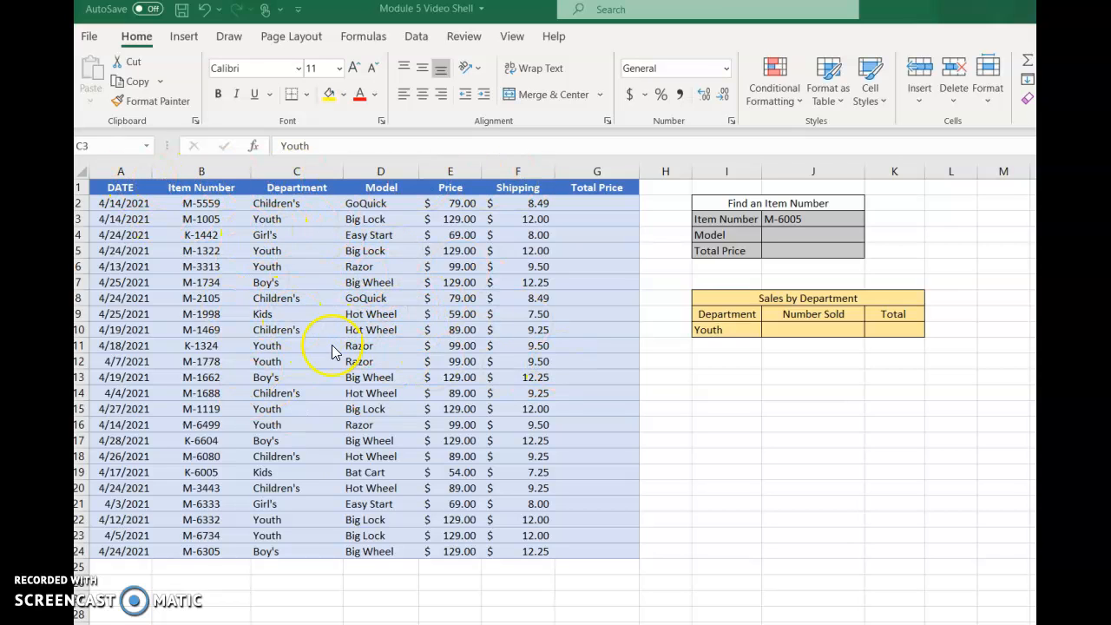
# - Convert the sales data in A1:G24 into a table with headers
pyautogui.click(276, 291)
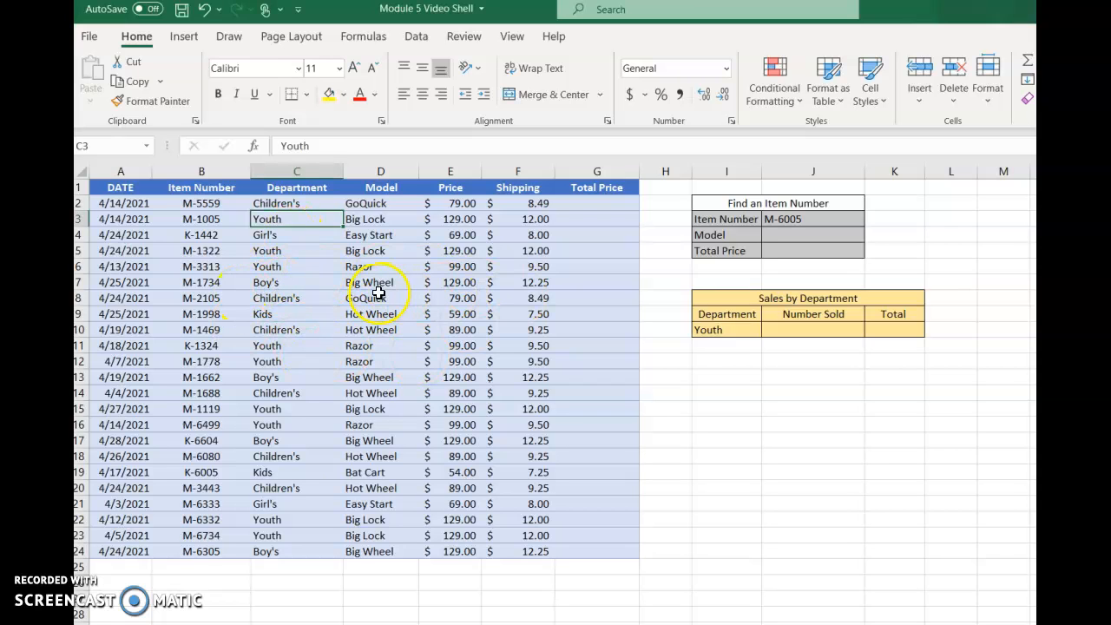
pyautogui.click(182, 38)
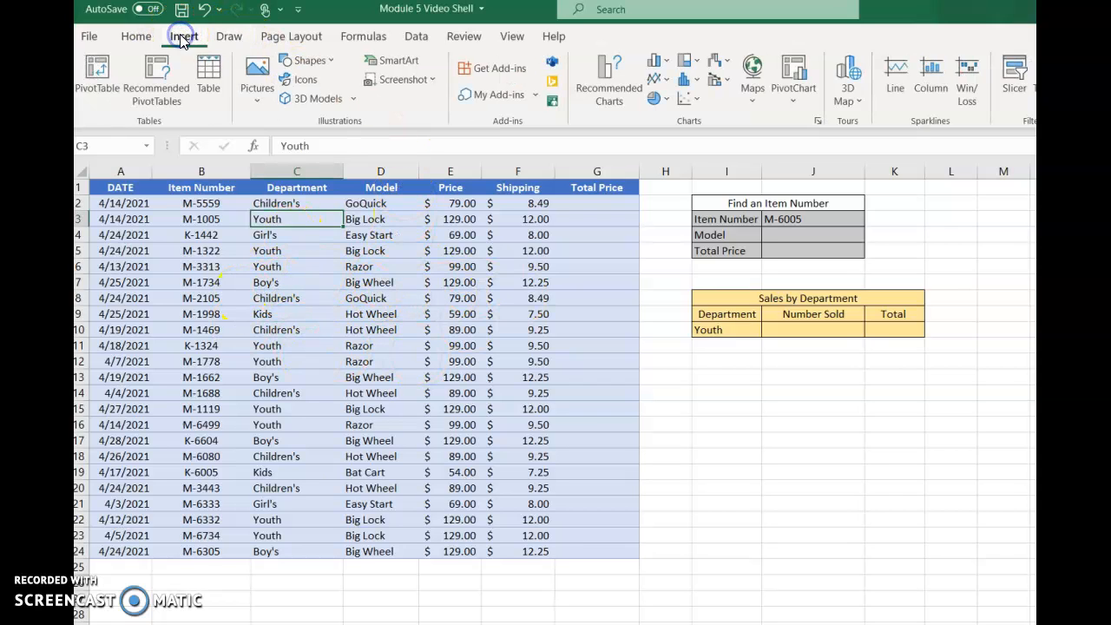
pyautogui.click(208, 74)
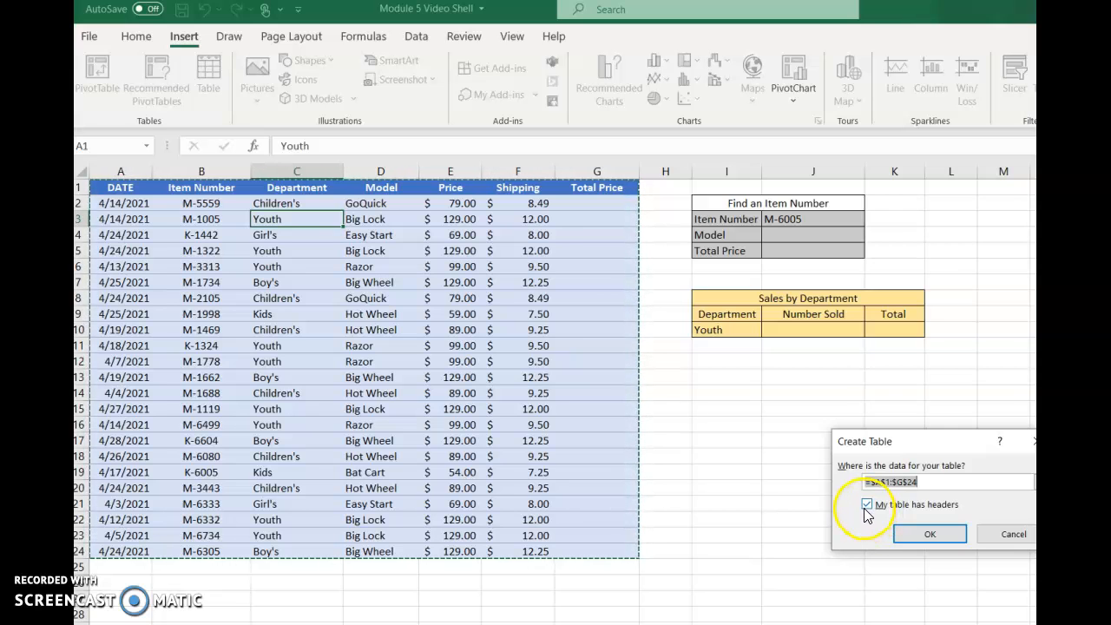
pyautogui.click(930, 534)
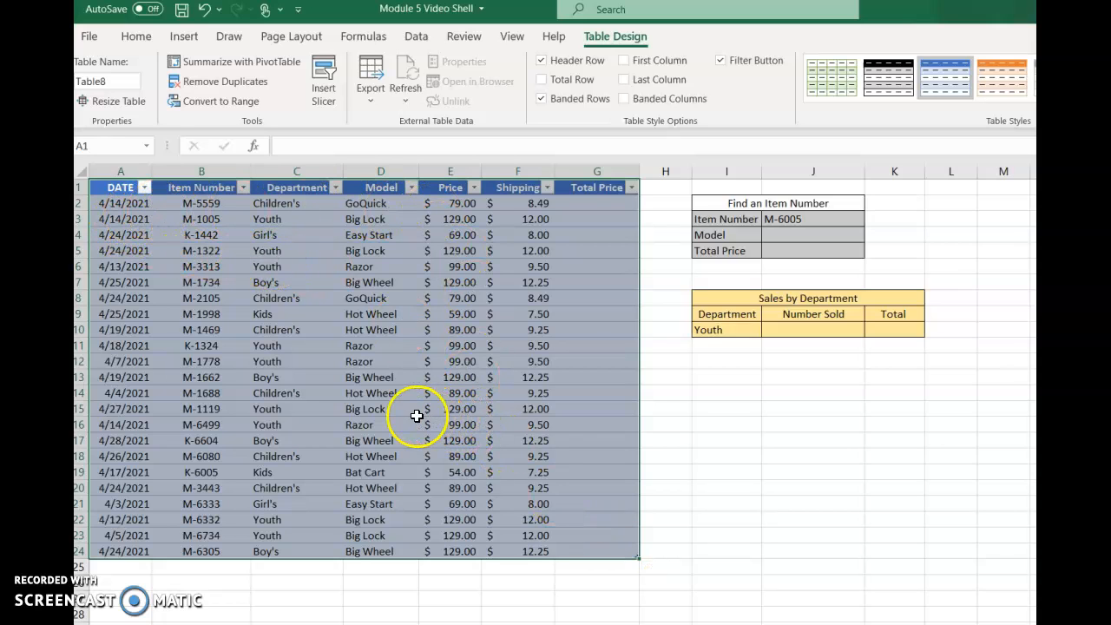
pyautogui.doubleClick(249, 169)
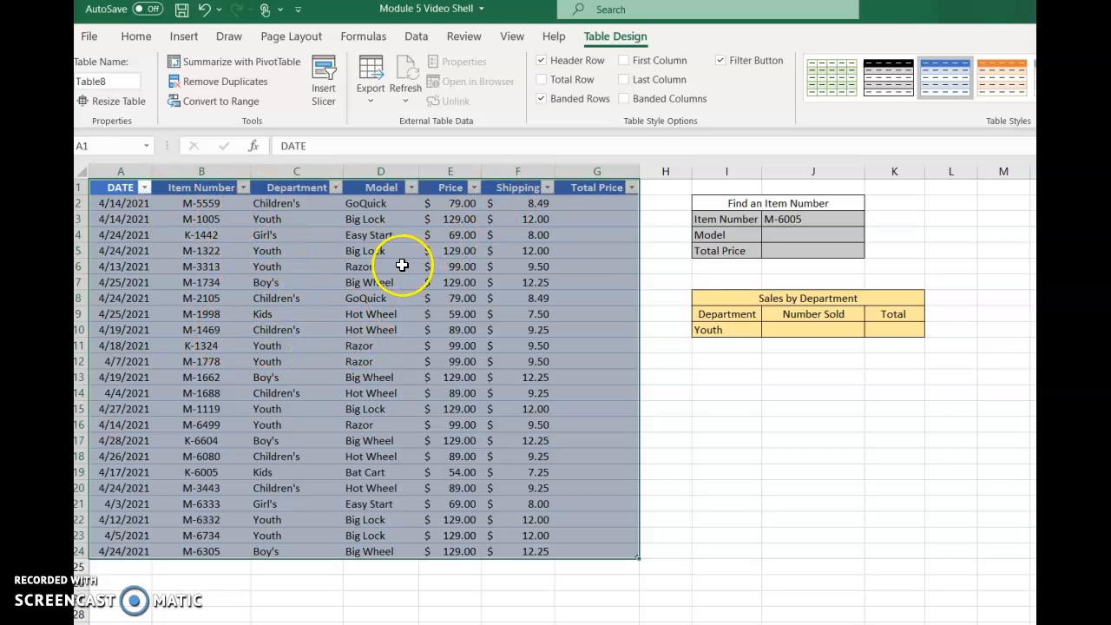
pyautogui.click(586, 202)
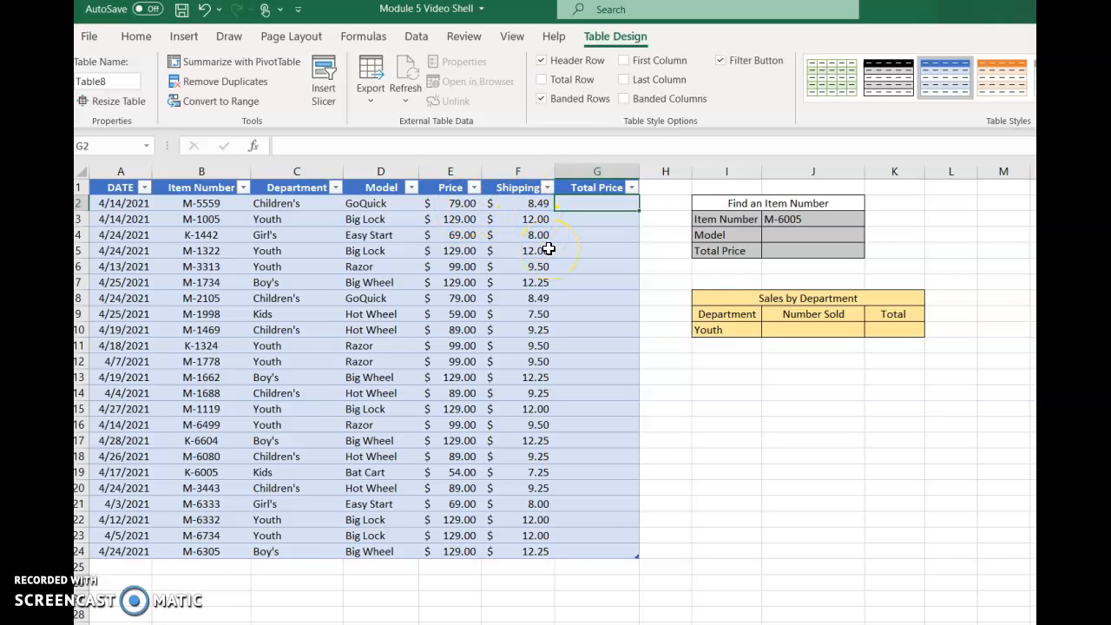
pyautogui.write('=')
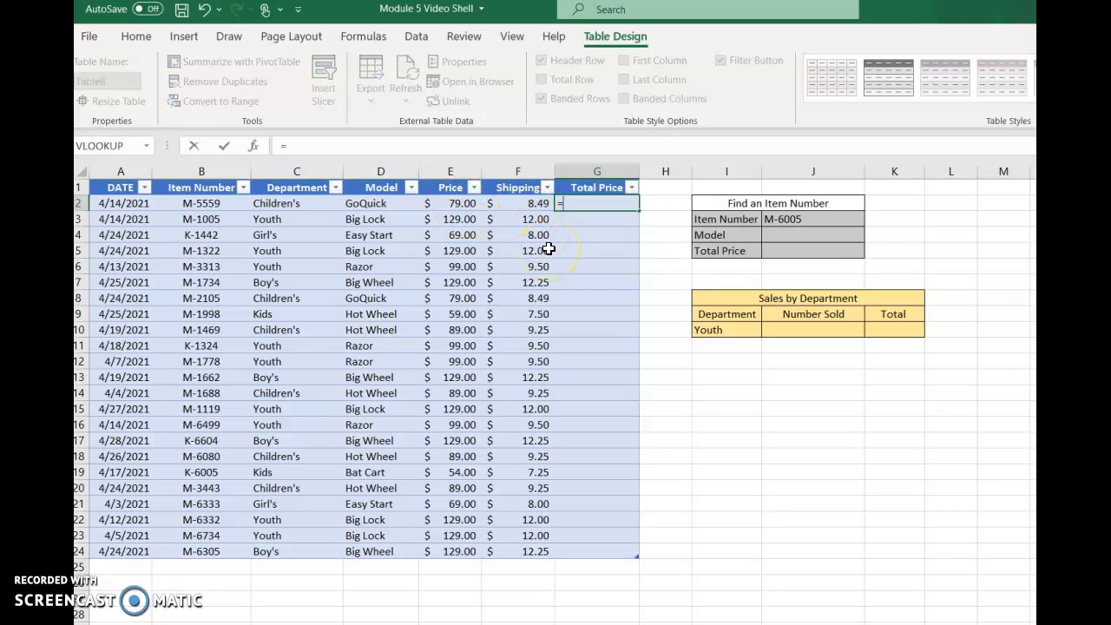
pyautogui.click(460, 206)
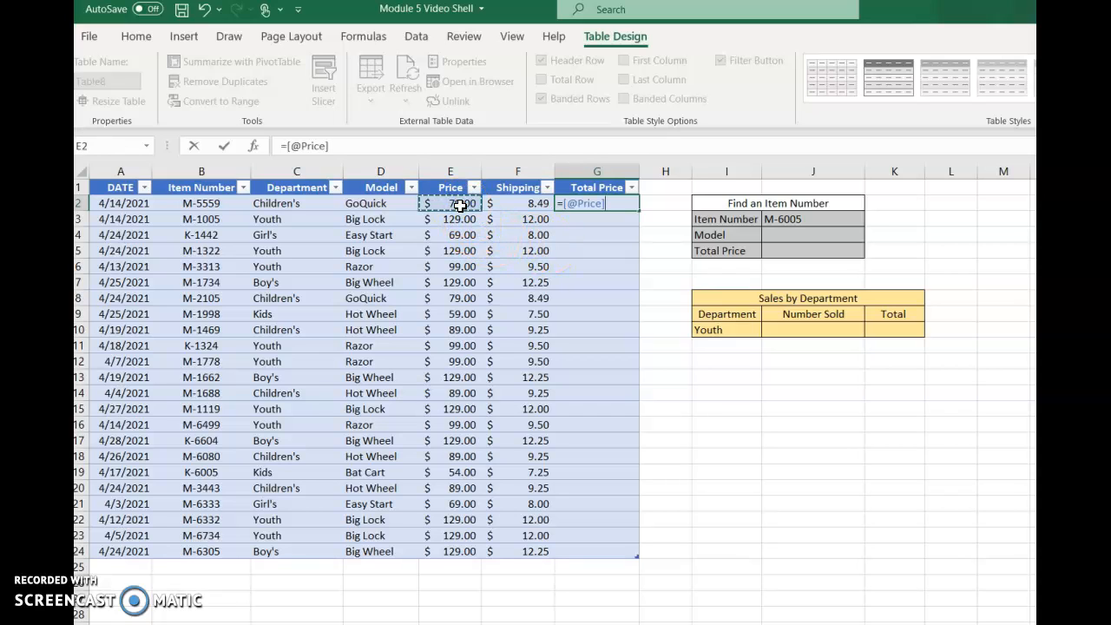
pyautogui.write('+')
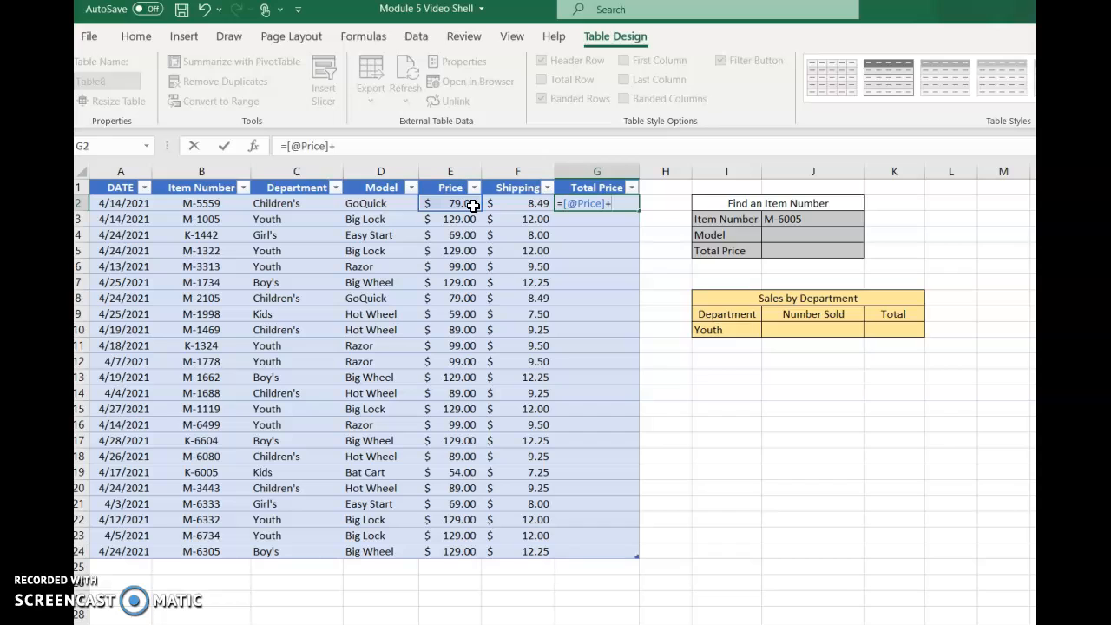
pyautogui.click(529, 206)
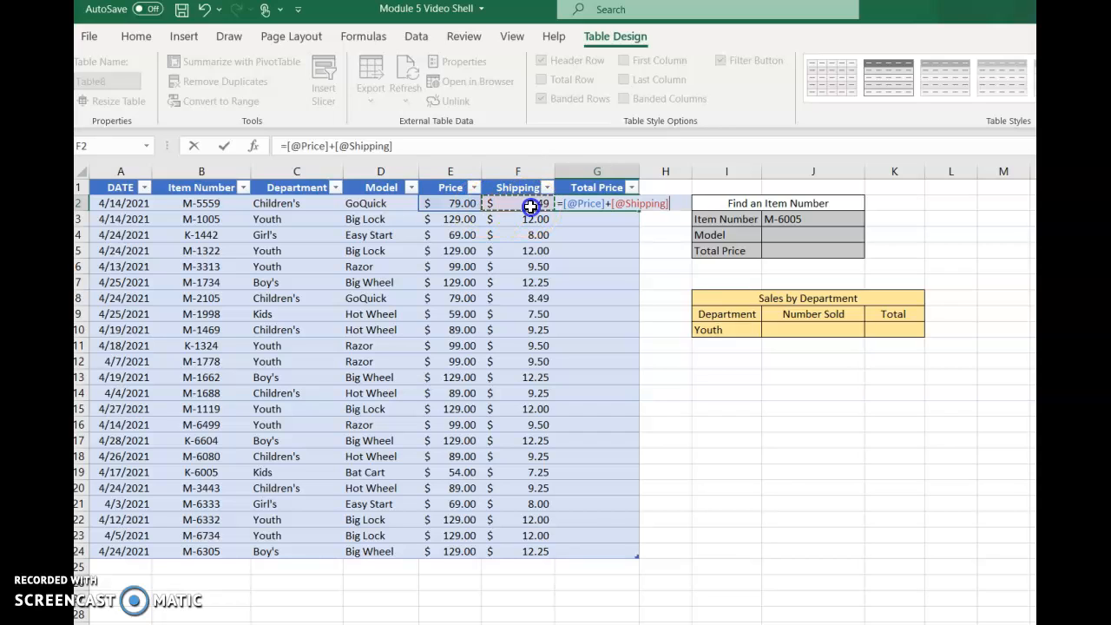
pyautogui.click(401, 153)
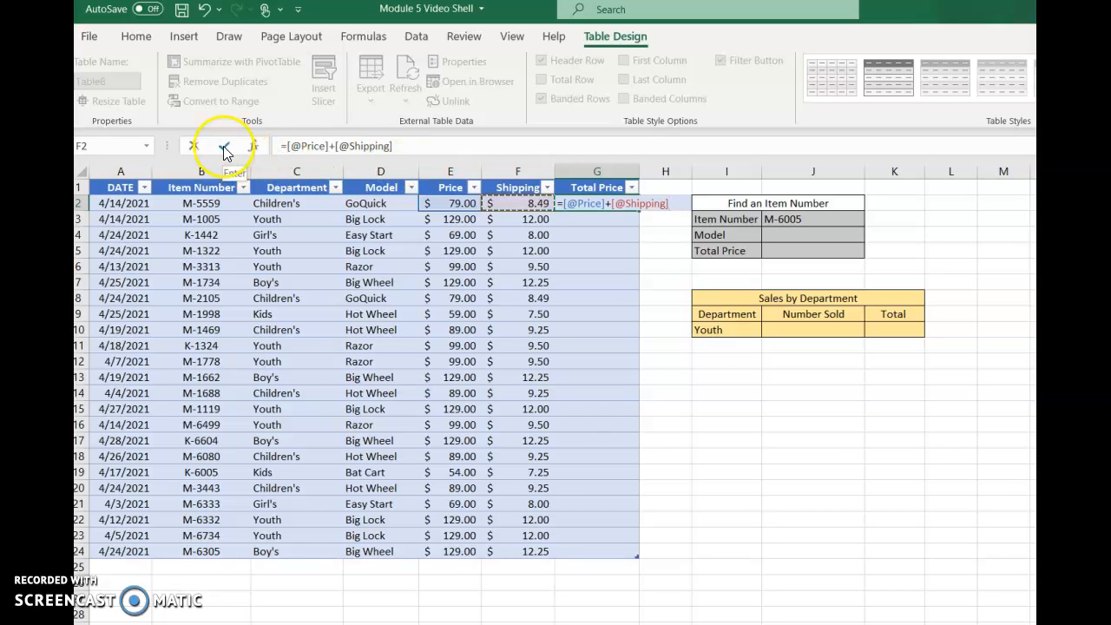
pyautogui.click(224, 152)
pyautogui.click(601, 203)
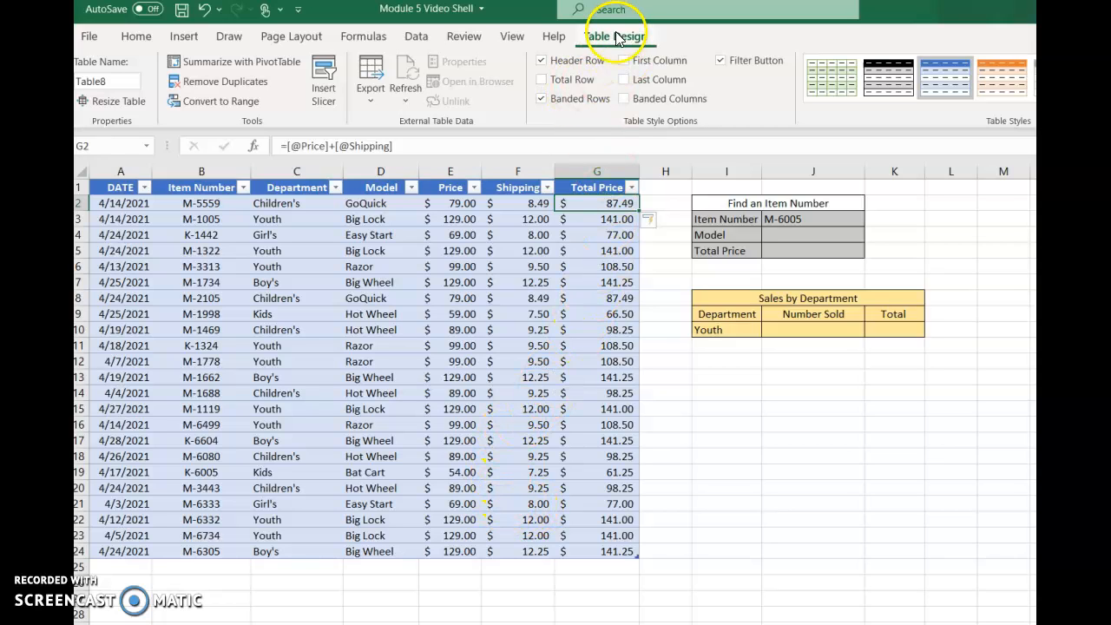
pyautogui.click(542, 80)
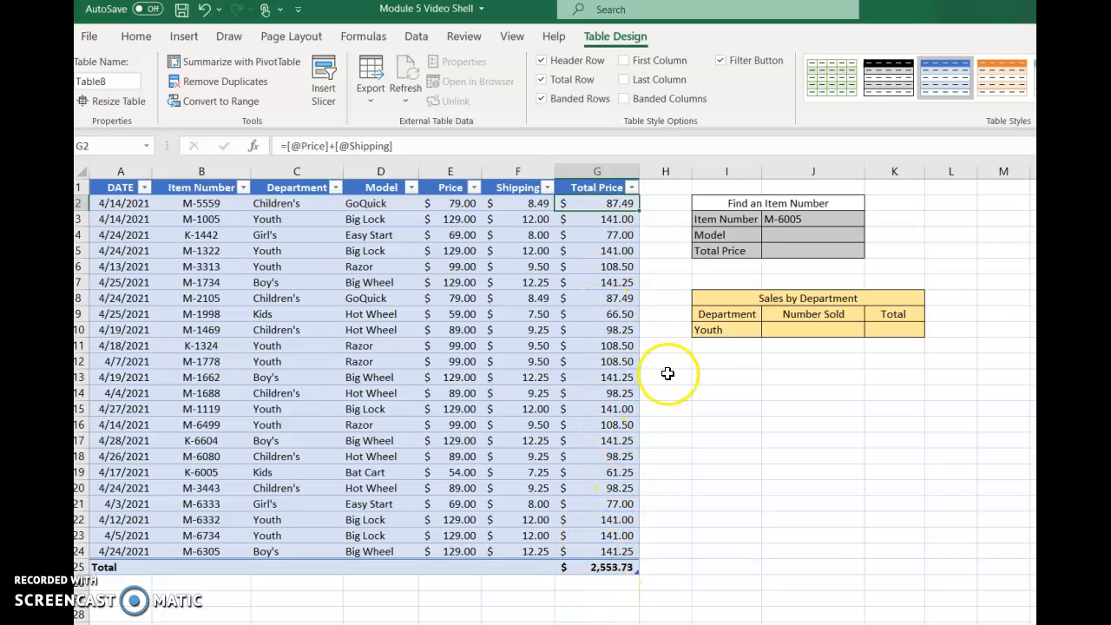
# - Change the item number in cell J3 of the Find an Item Number block to M-1322
pyautogui.click(789, 235)
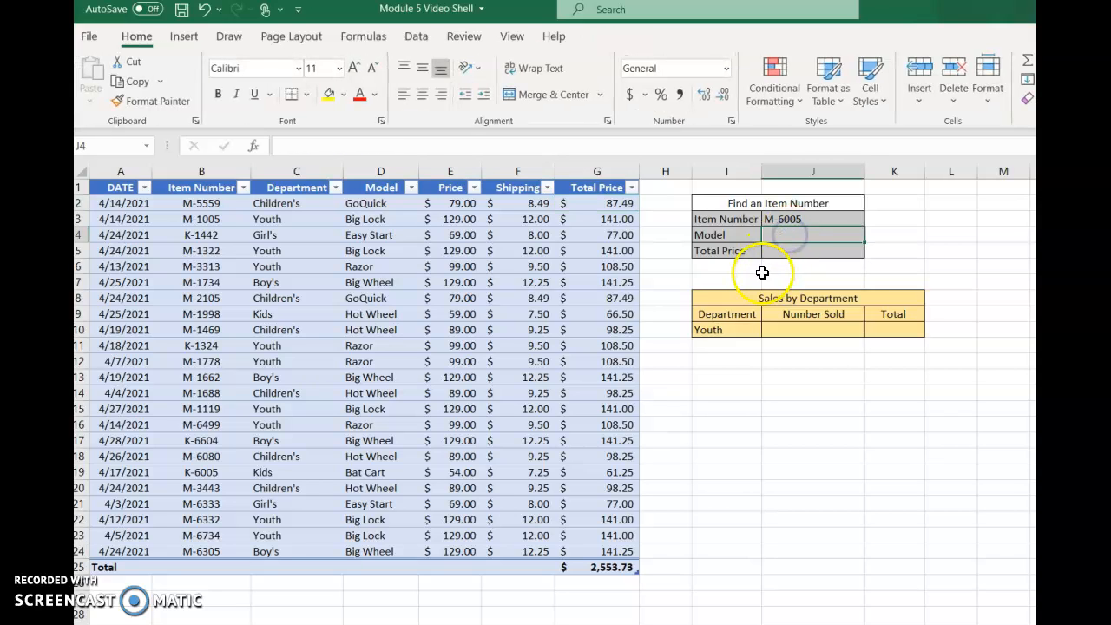
pyautogui.click(814, 218)
pyautogui.moveTo(314, 146); pyautogui.dragTo(268, 146)
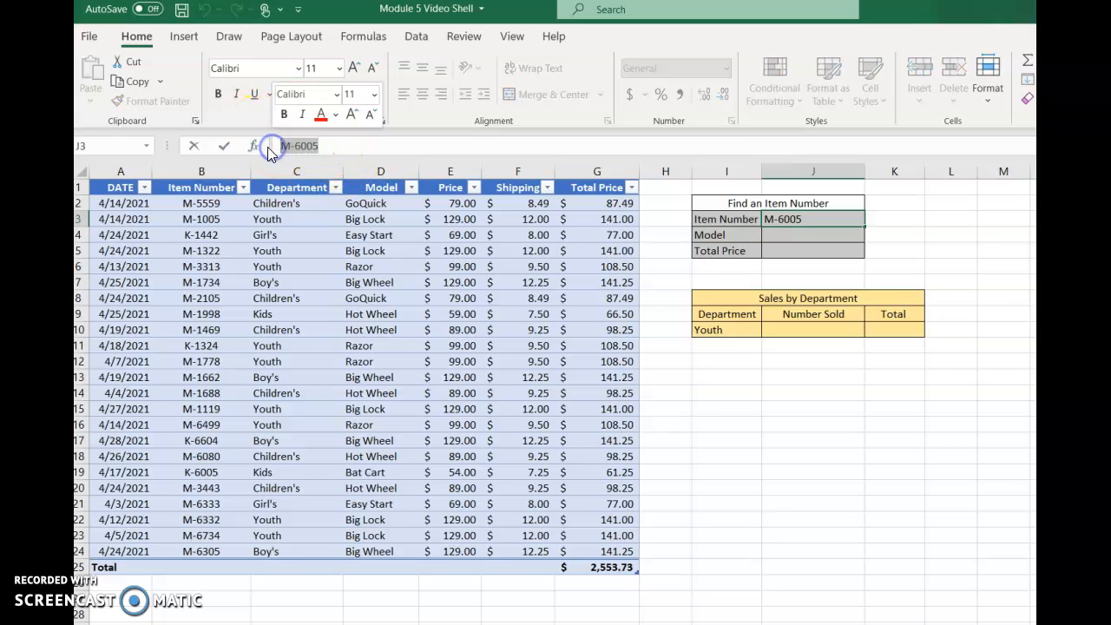
pyautogui.write('M-1322')
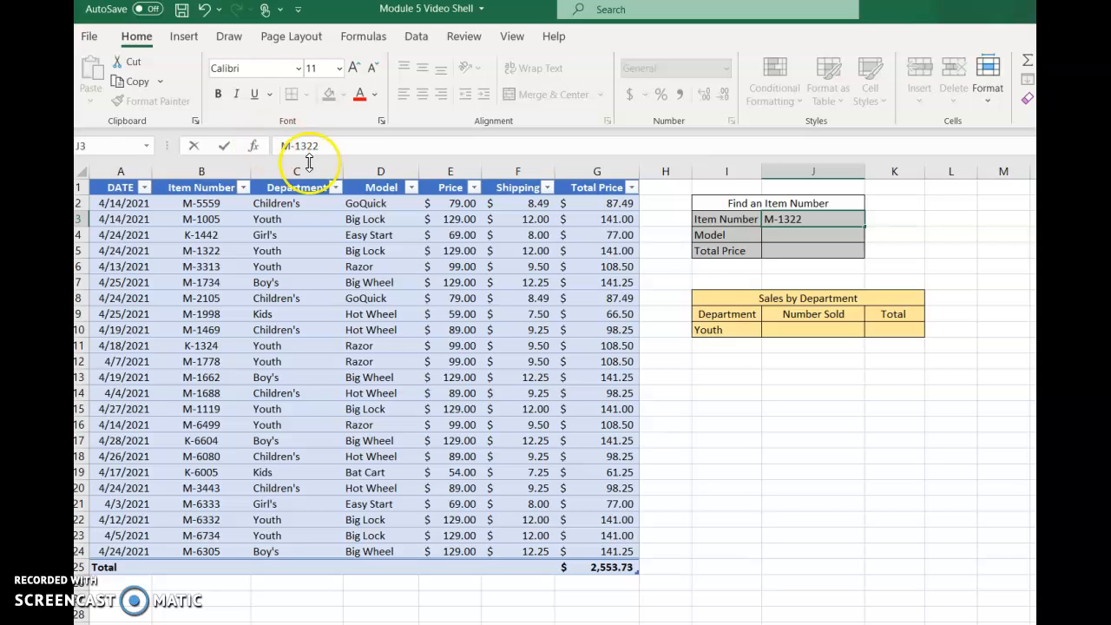
pyautogui.click(786, 235)
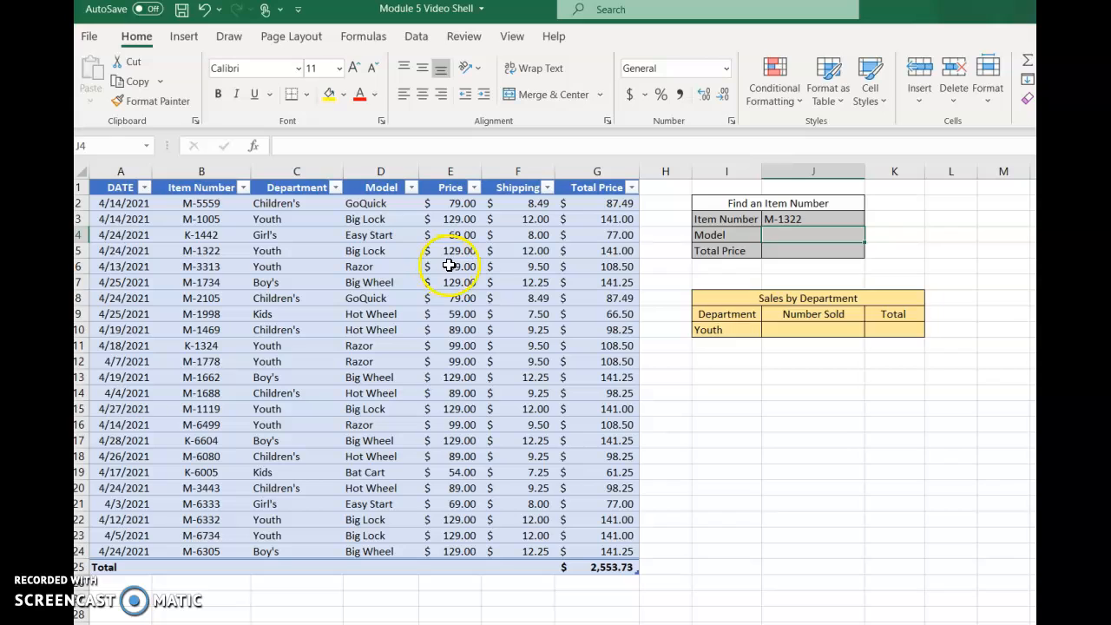
# - Start a VLOOKUP in the Model cell J4 with lookup value J3 and the Item Number through Total Price data as table array
pyautogui.click(778, 237)
pyautogui.click(811, 235)
pyautogui.click(797, 240)
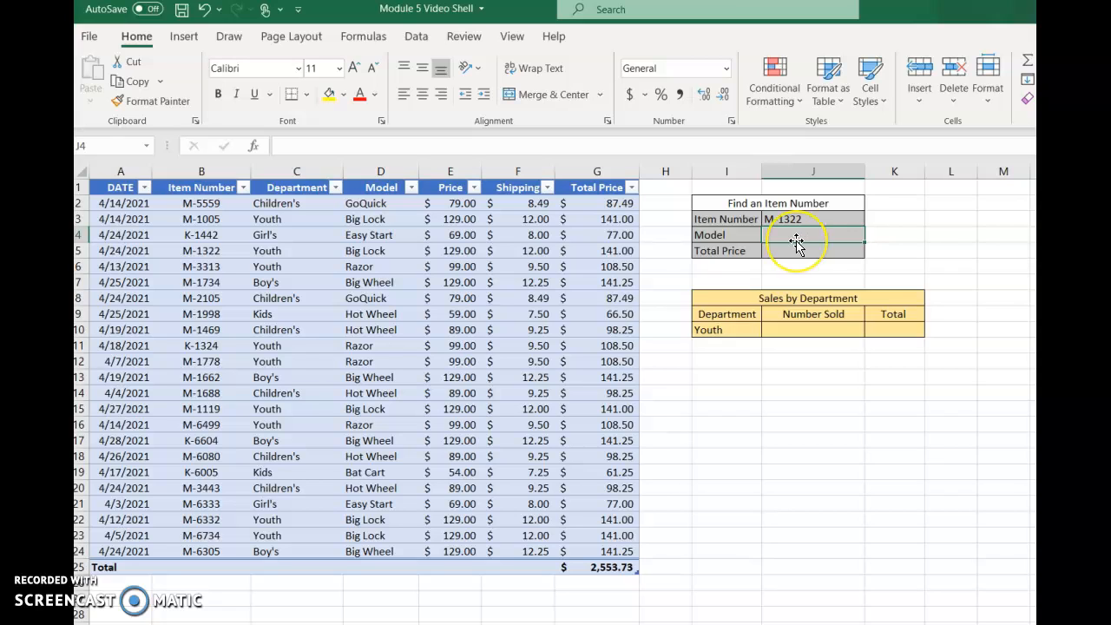
pyautogui.click(363, 36)
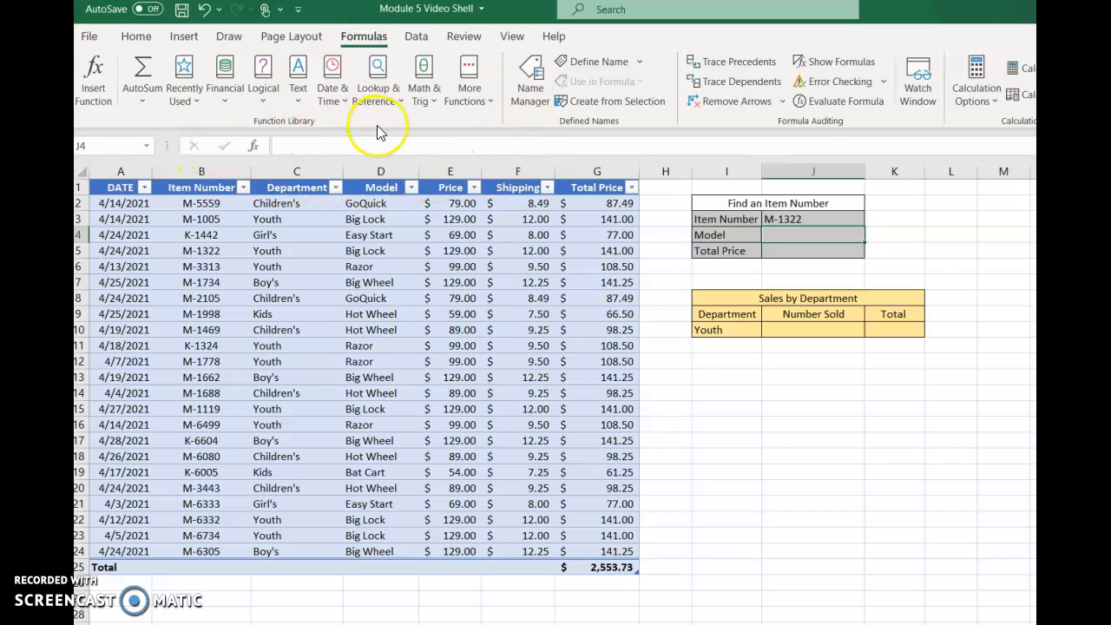
pyautogui.click(388, 90)
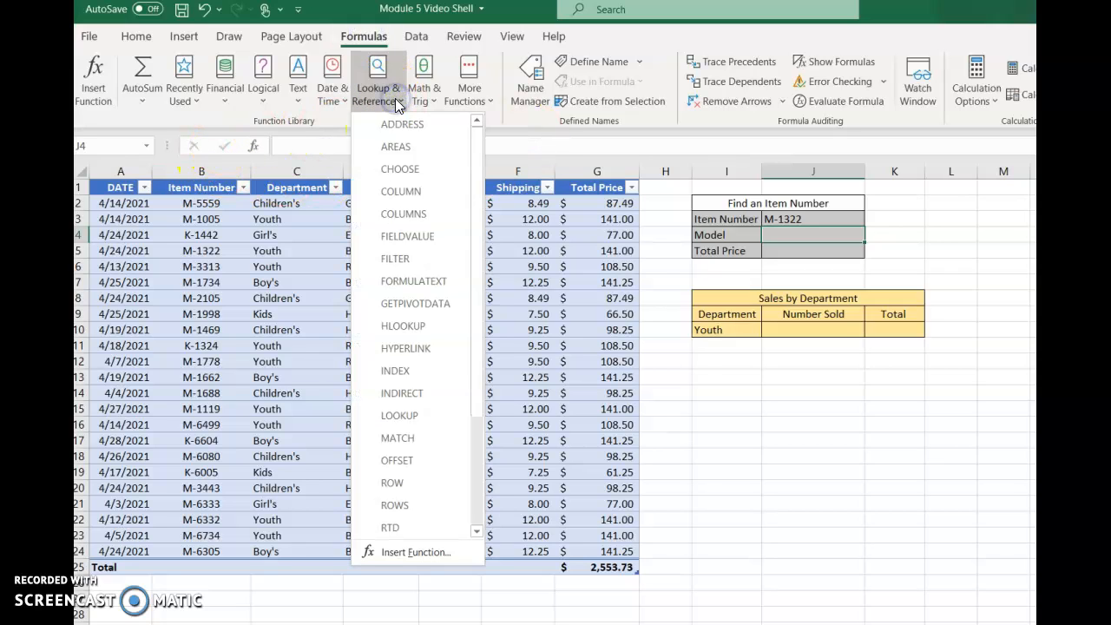
pyautogui.scroll(-3, 408, 237)
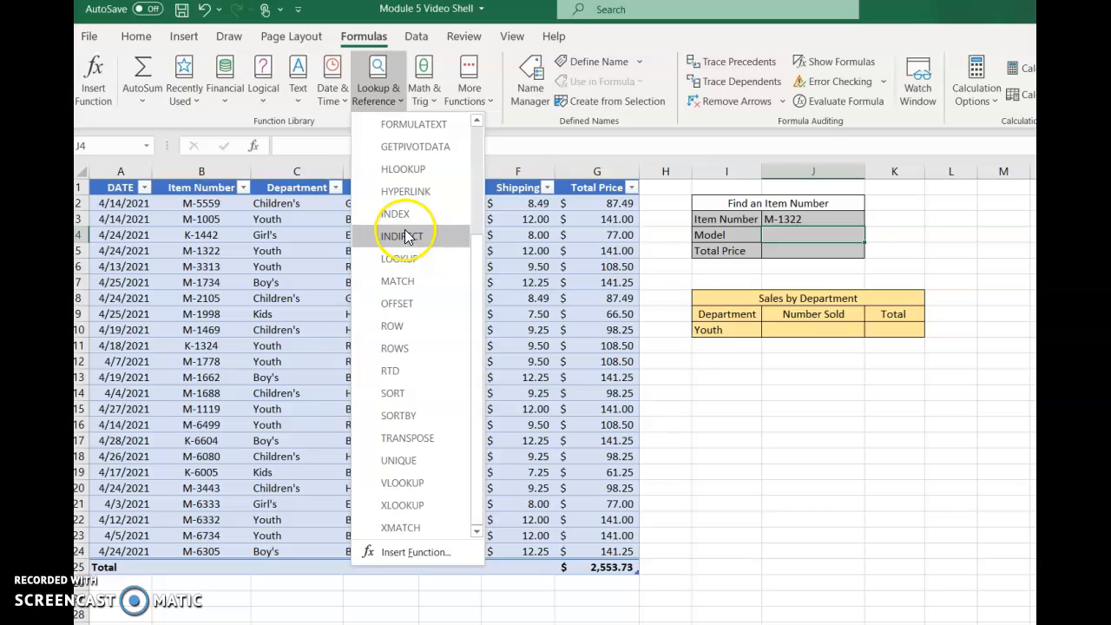
pyautogui.click(393, 484)
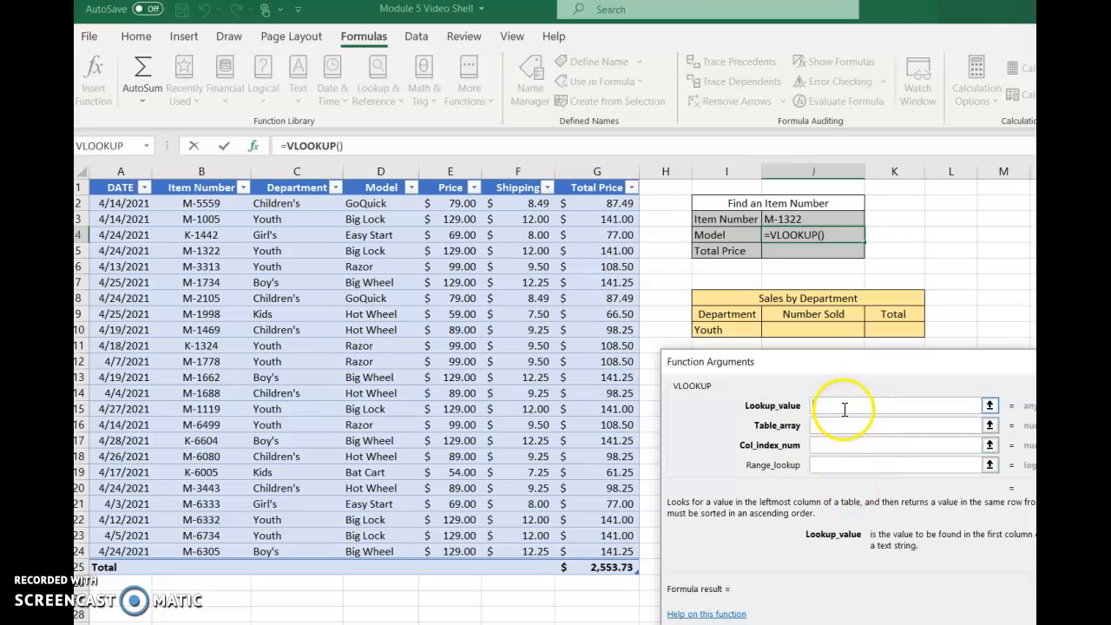
pyautogui.click(806, 219)
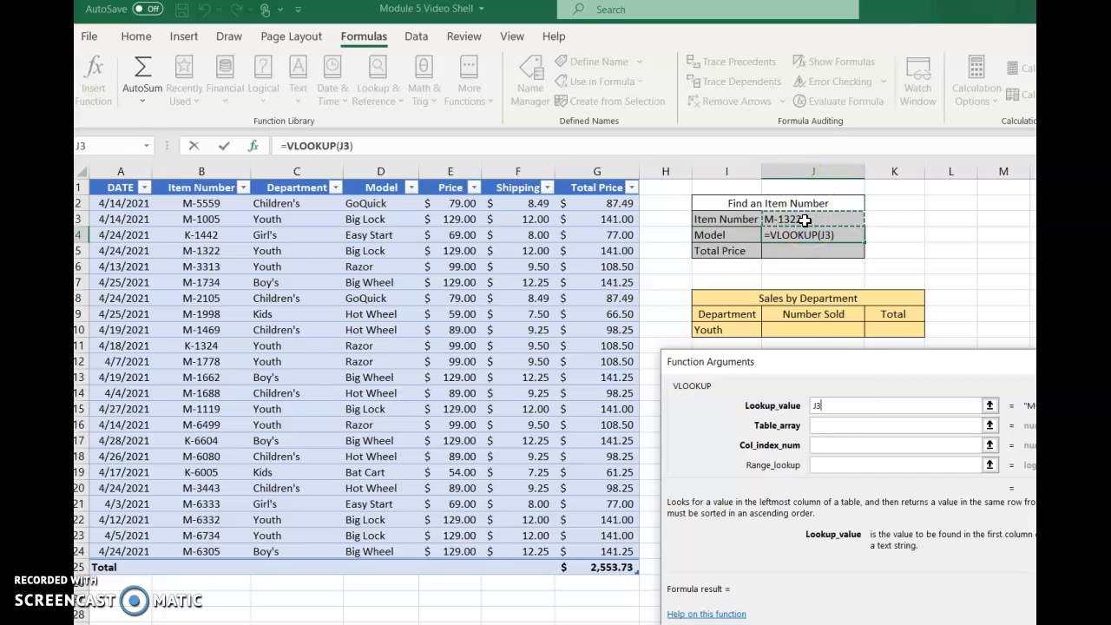
pyautogui.click(816, 425)
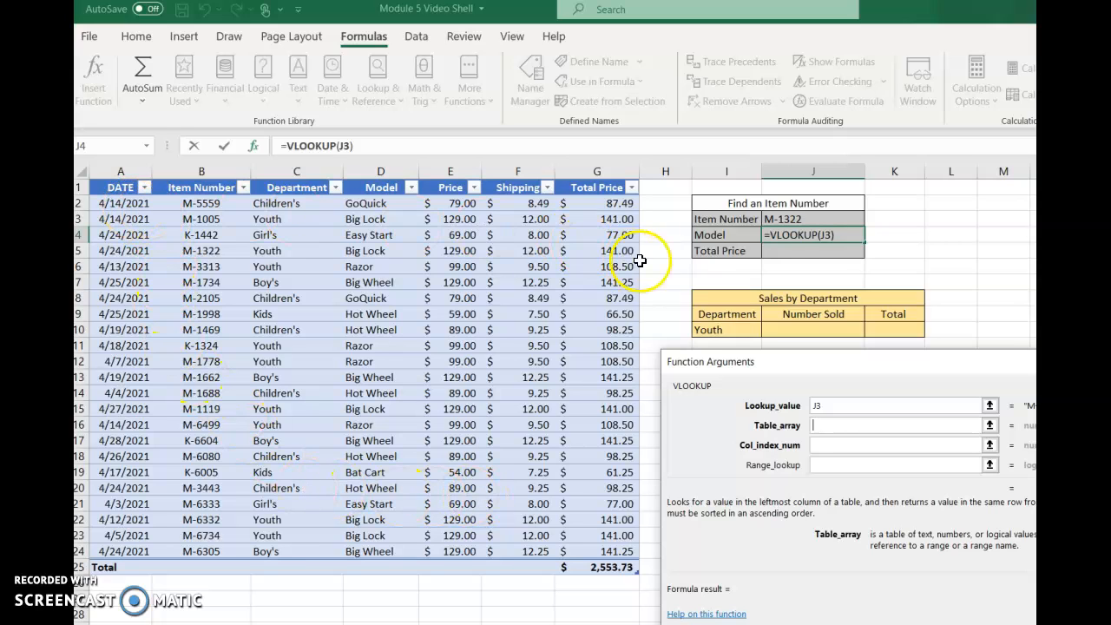
pyautogui.click(198, 203)
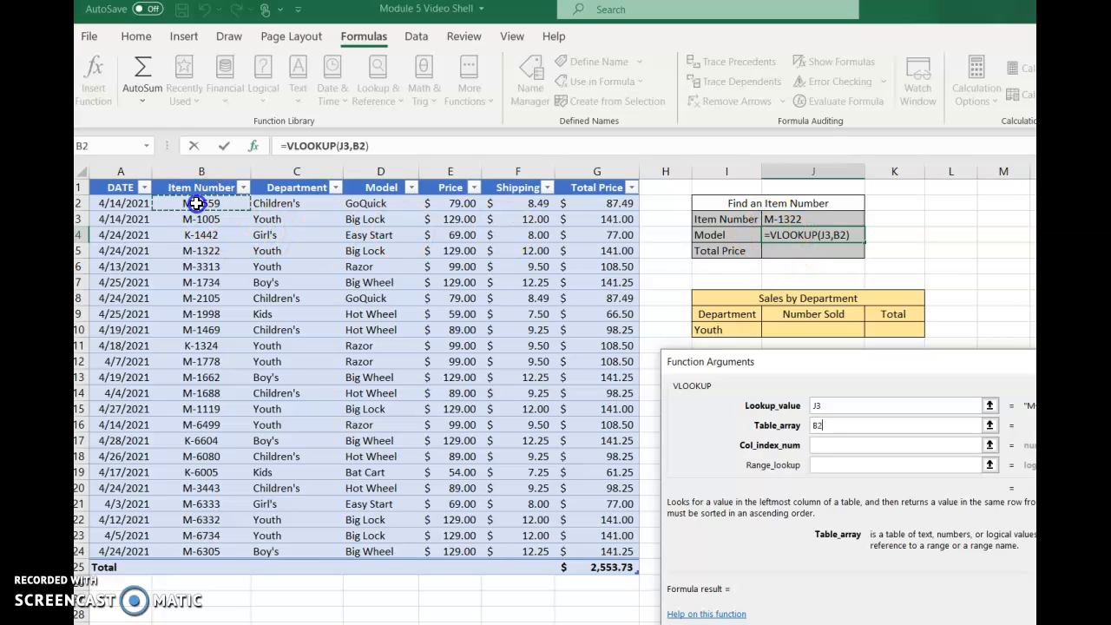
pyautogui.moveTo(197, 203); pyautogui.dragTo(573, 548)
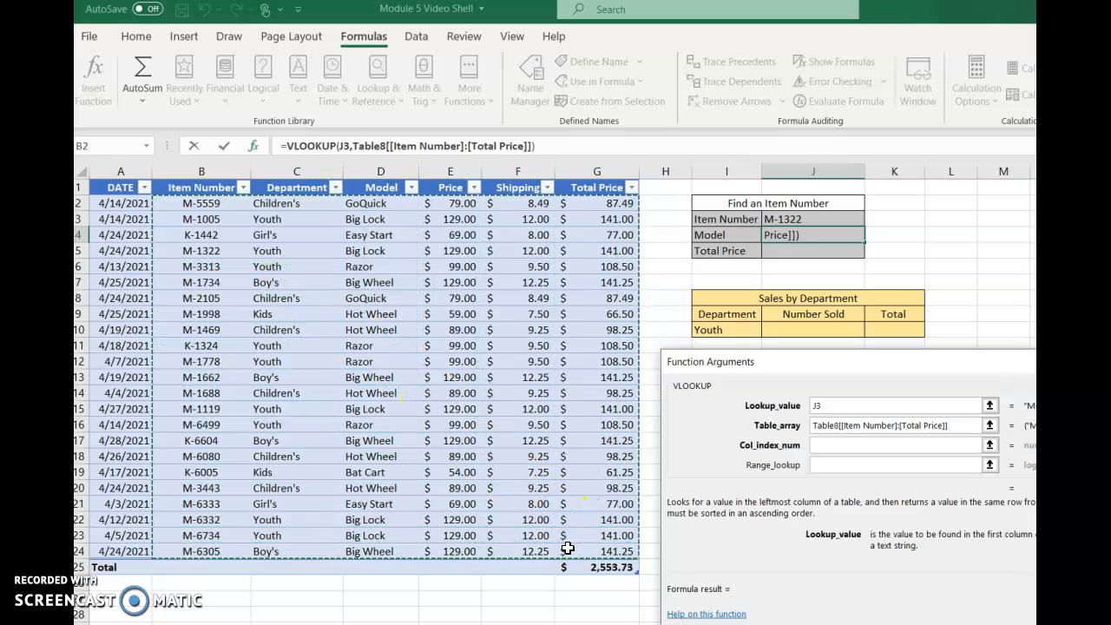
# - Complete the VLOOKUP in J4 with column index 3 and range lookup FALSE
pyautogui.click(842, 445)
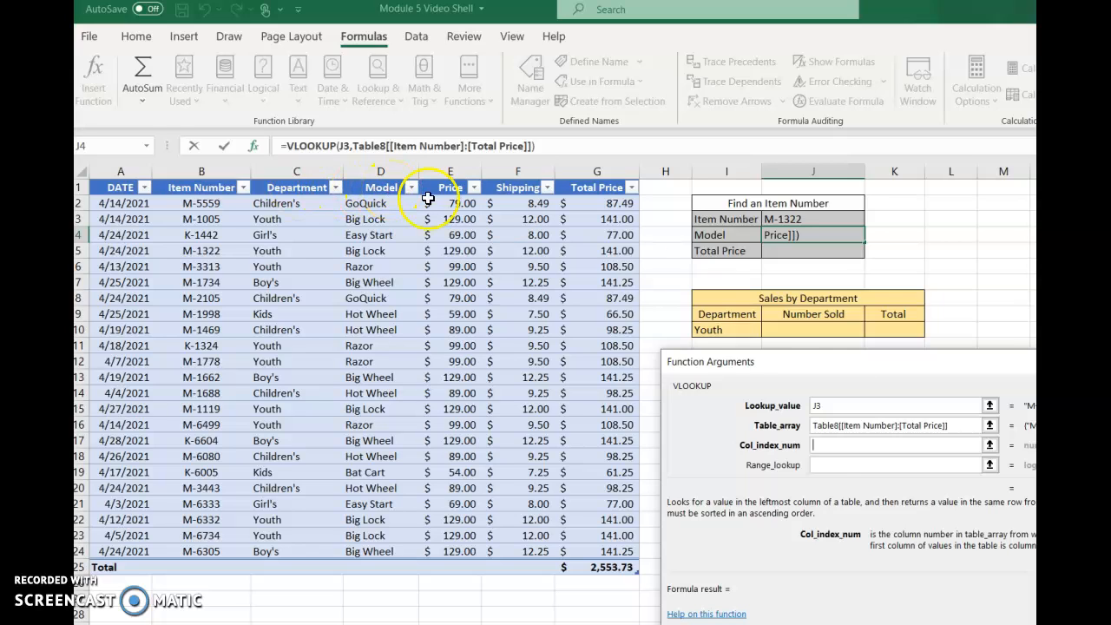
pyautogui.write('3')
pyautogui.click(832, 464)
pyautogui.write('FALSE')
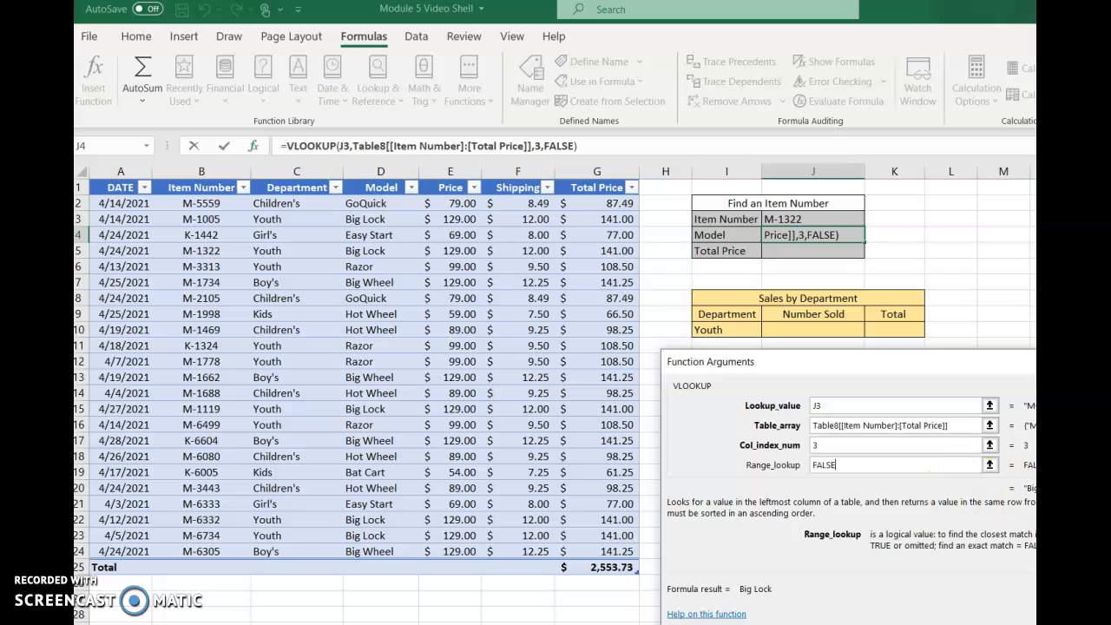
pyautogui.press('Return')
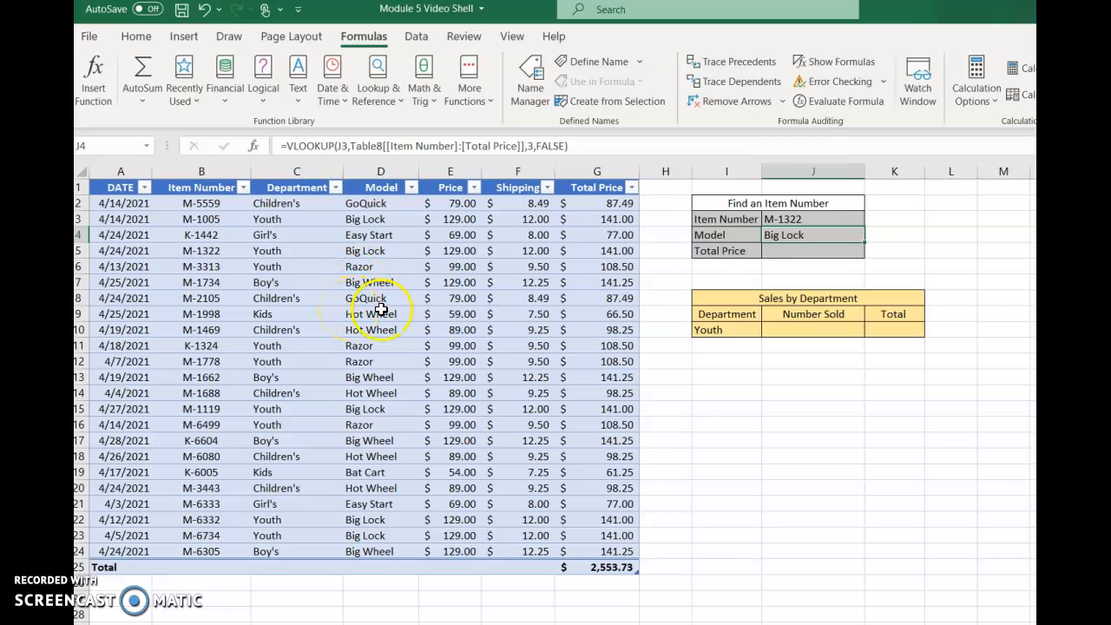
# - Test the model lookup by setting the item number in J3 to M-2105, and restore it to M-1322
pyautogui.doubleClick(816, 219)
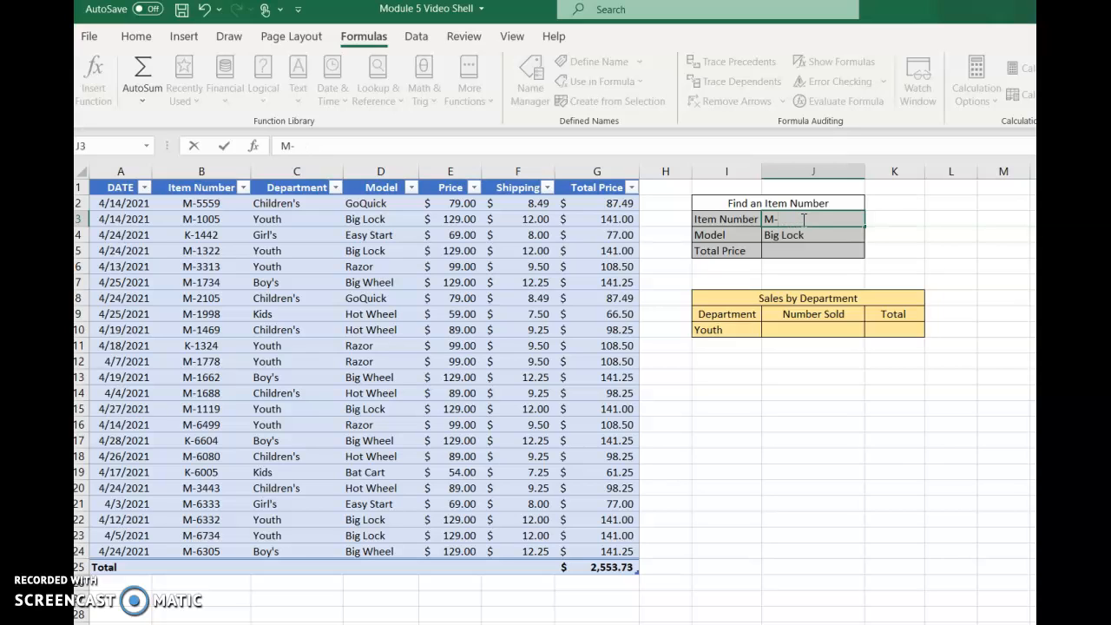
pyautogui.write('M-2105')
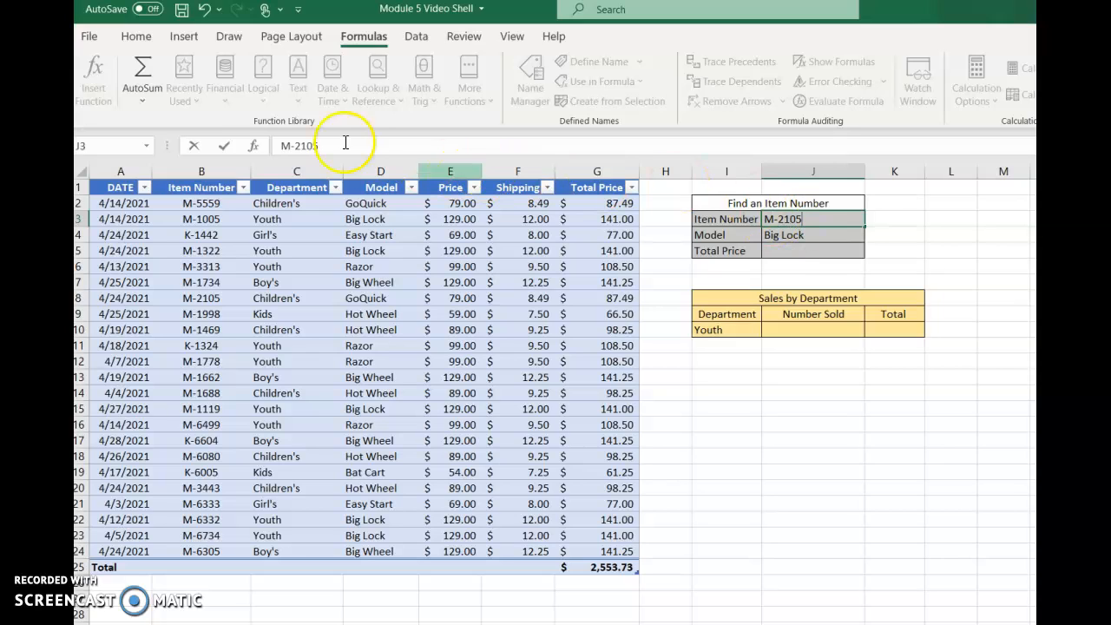
pyautogui.click(226, 147)
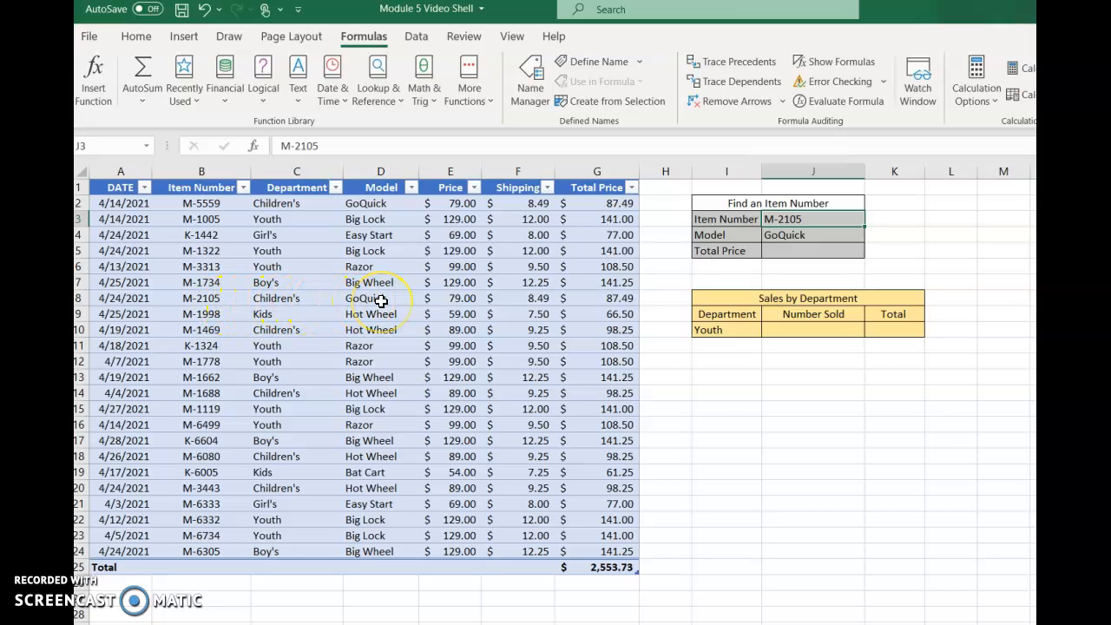
pyautogui.doubleClick(814, 218)
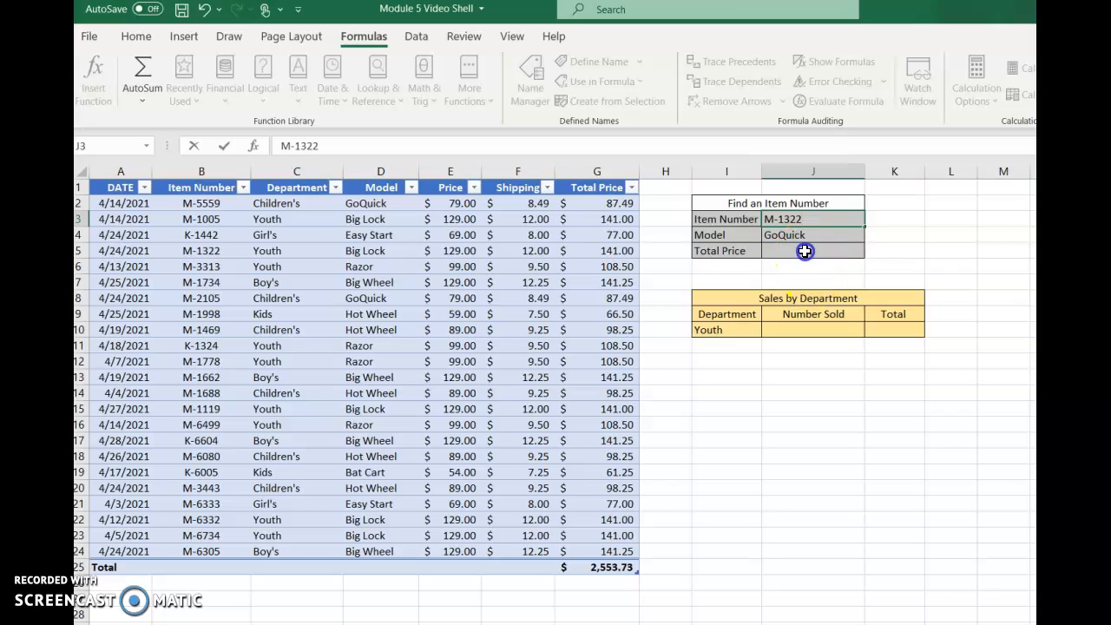
pyautogui.click(804, 251)
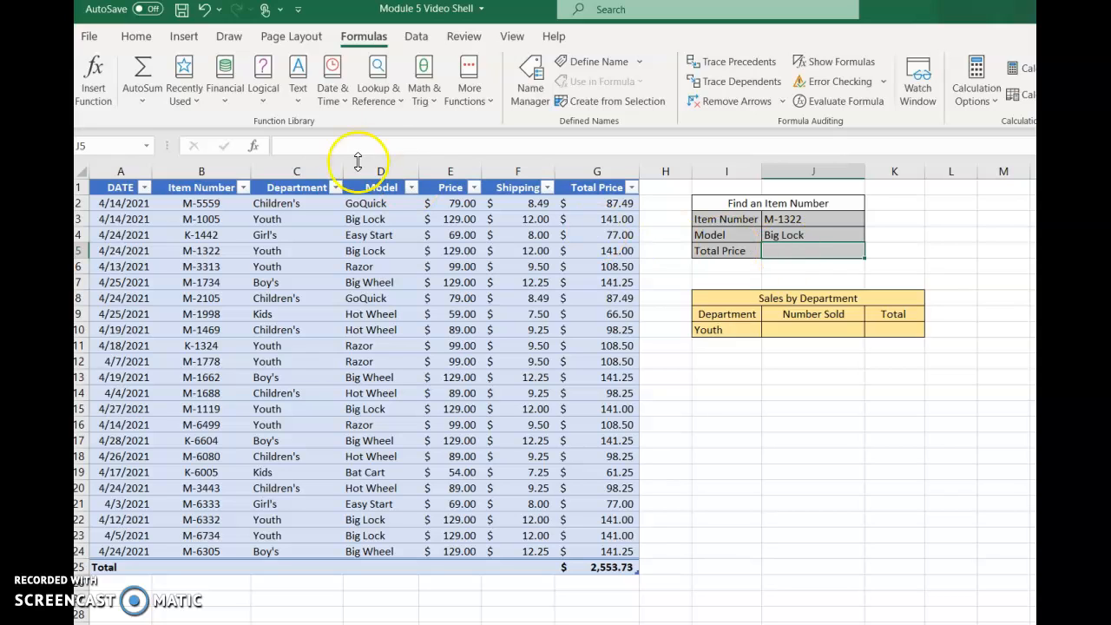
# - Start a VLOOKUP in the Total Price cell J5 with lookup value J3 and the Item Number through Total Price data as table array
pyautogui.click(387, 97)
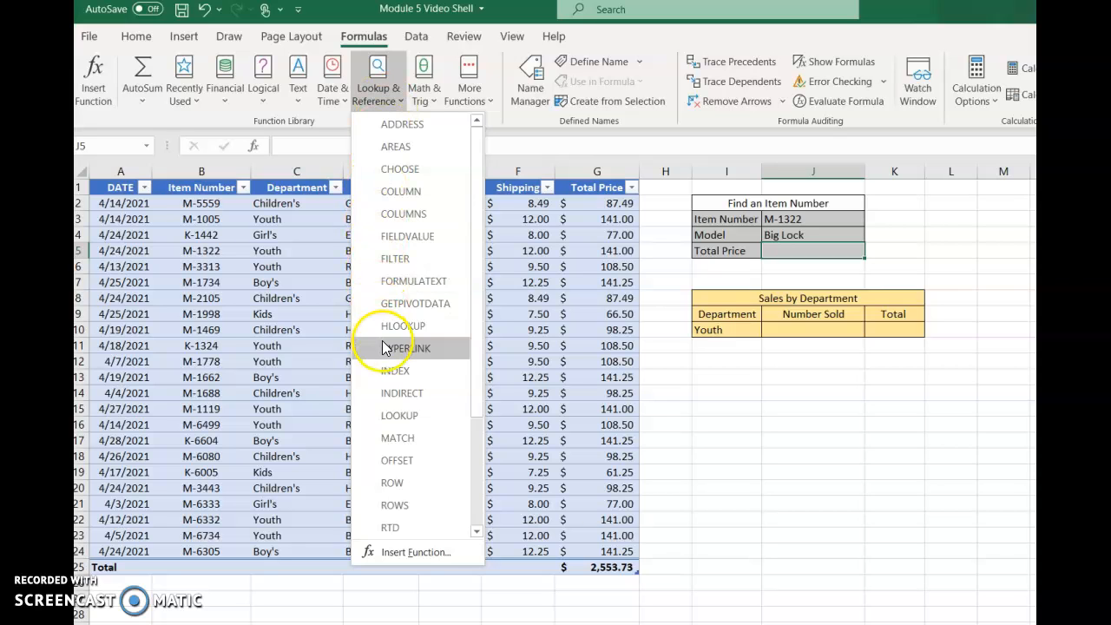
pyautogui.scroll(-3, 386, 347)
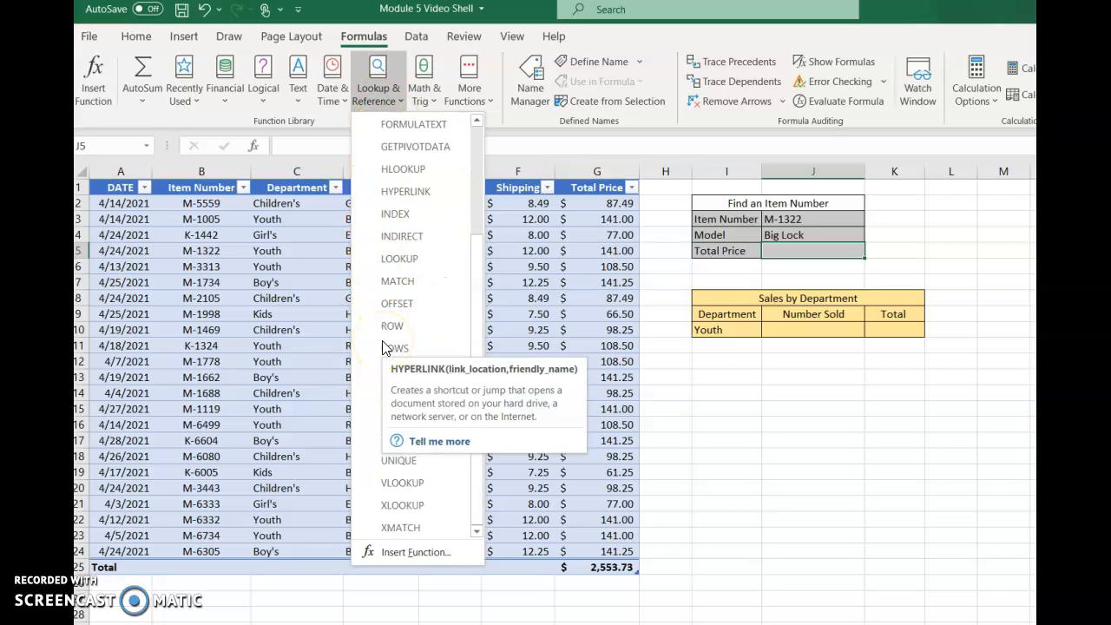
pyautogui.click(391, 481)
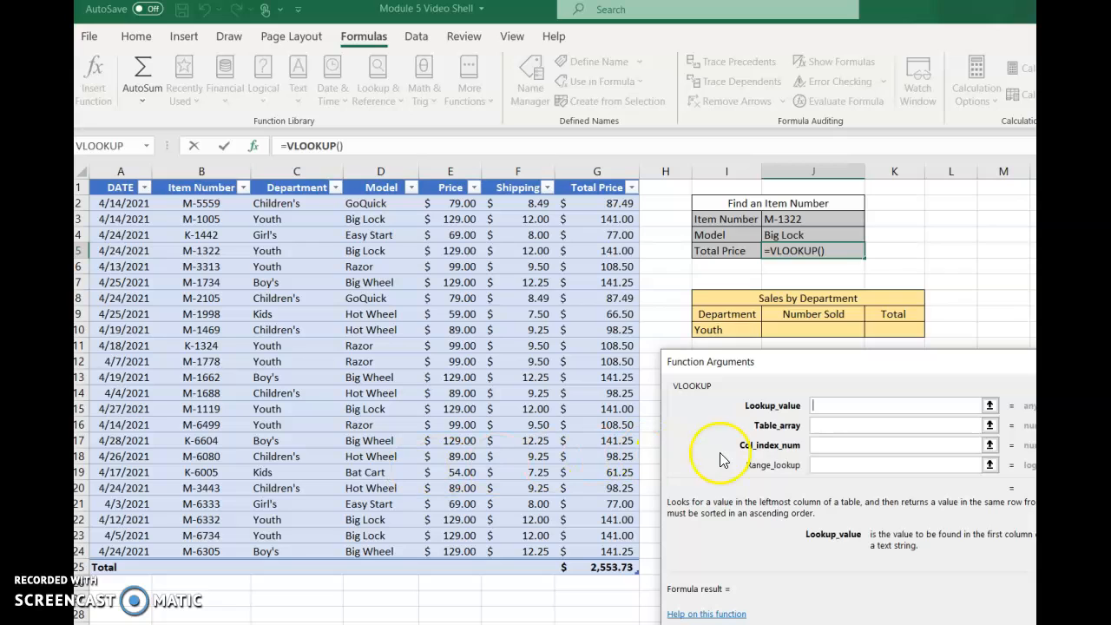
pyautogui.click(805, 219)
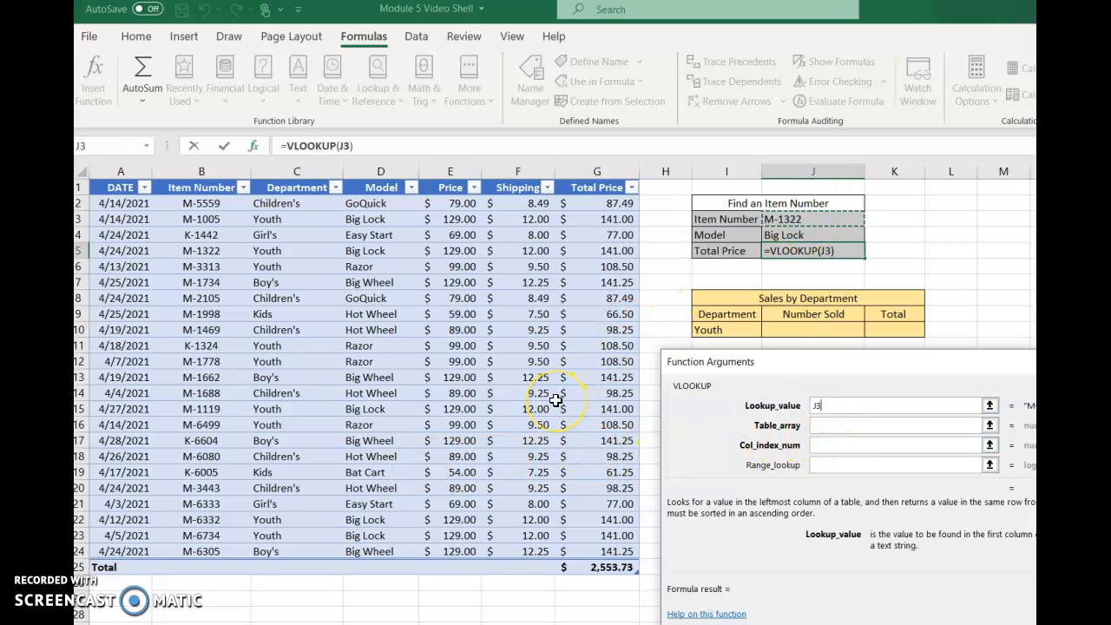
pyautogui.click(826, 425)
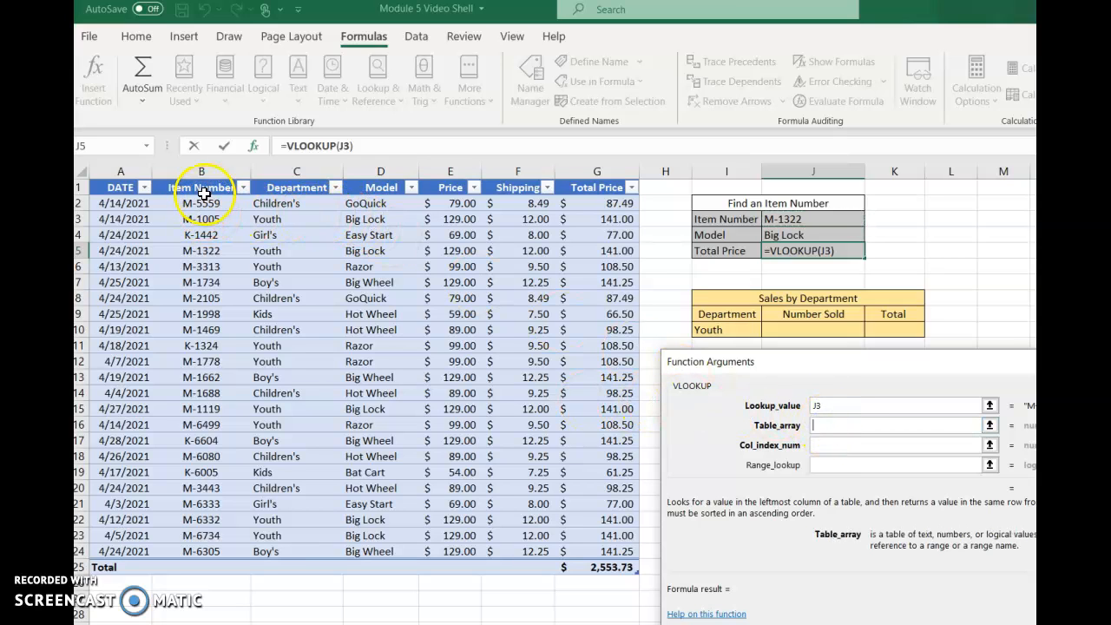
pyautogui.moveTo(200, 202); pyautogui.dragTo(577, 547)
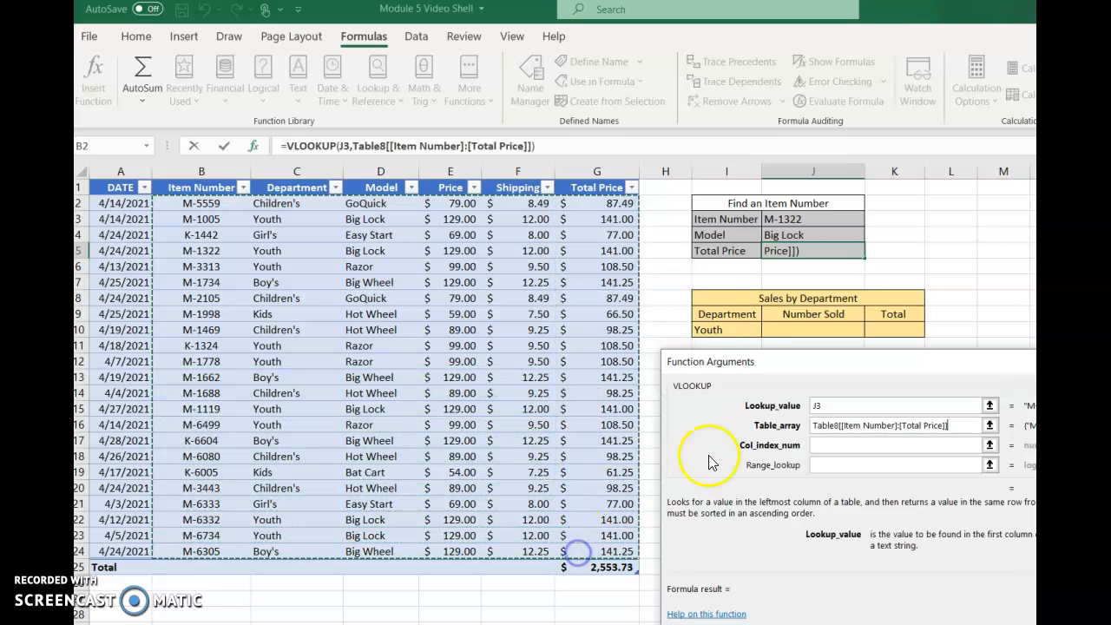
# - Complete the VLOOKUP in J5 with column index 6 and range lookup FALSE
pyautogui.click(866, 444)
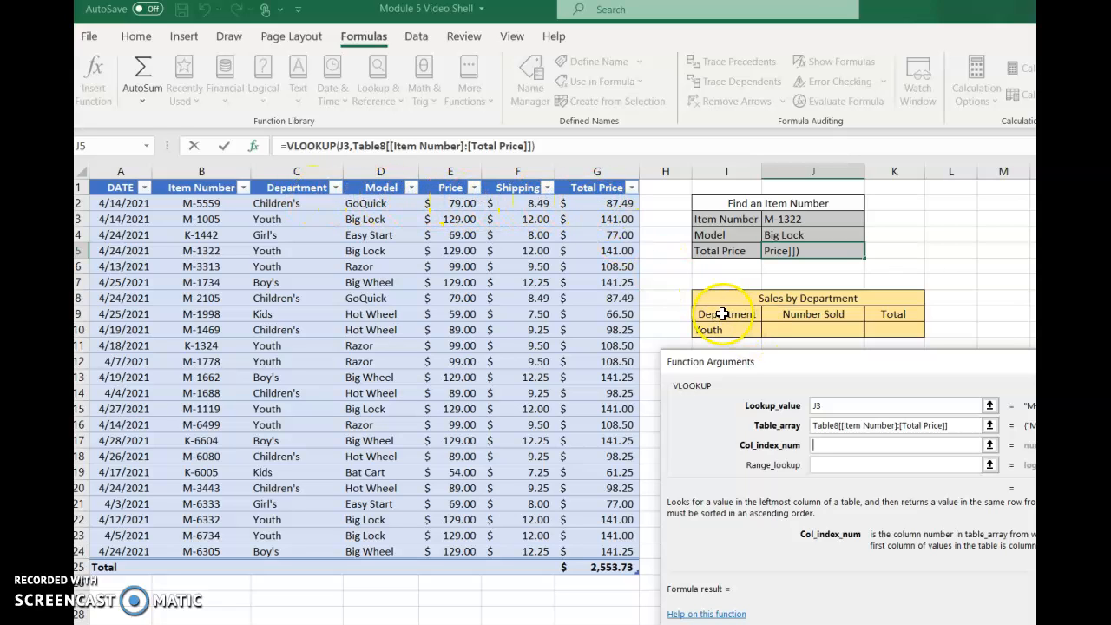
pyautogui.click(817, 464)
pyautogui.write('FALSE')
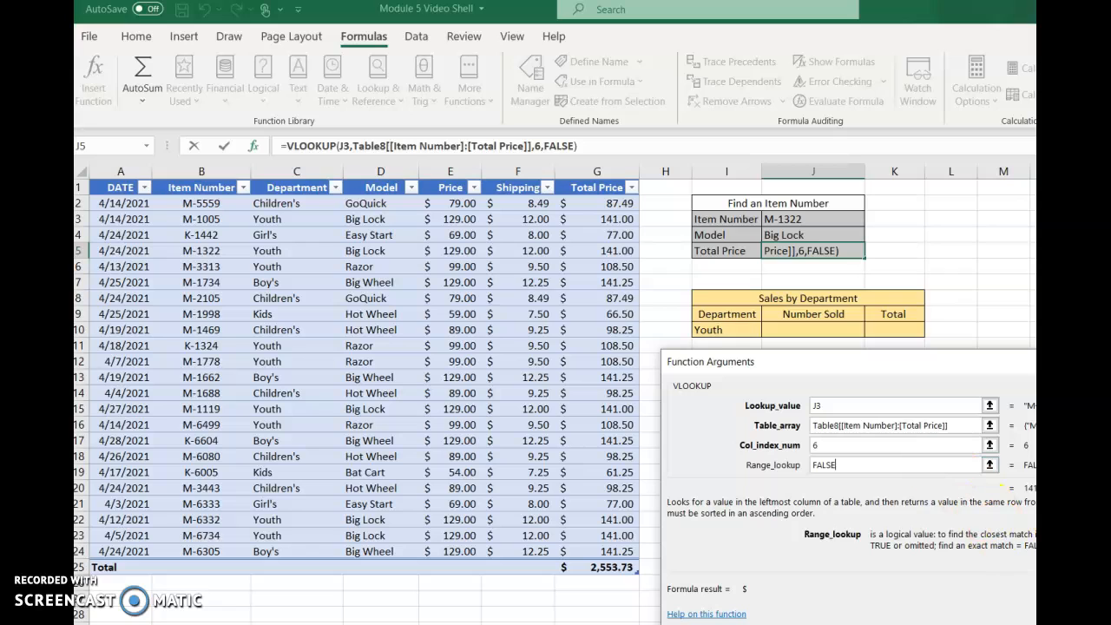
pyautogui.press('Return')
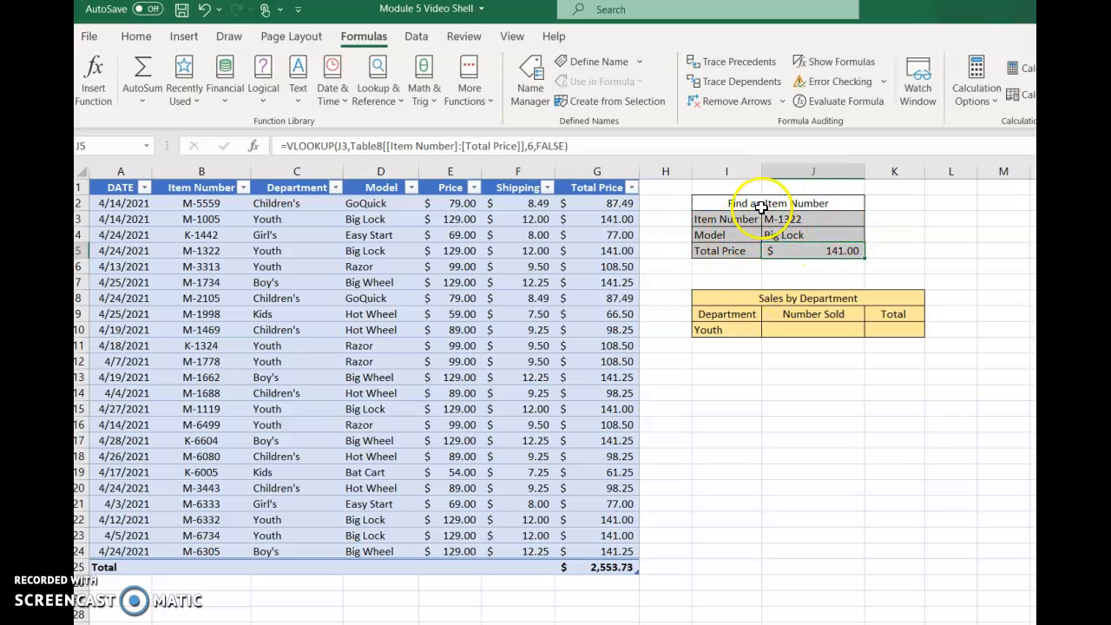
# - Search the functions for "database" and insert DCOUNTA in the Number Sold cell J10 of the Sales by Department block
pyautogui.click(800, 328)
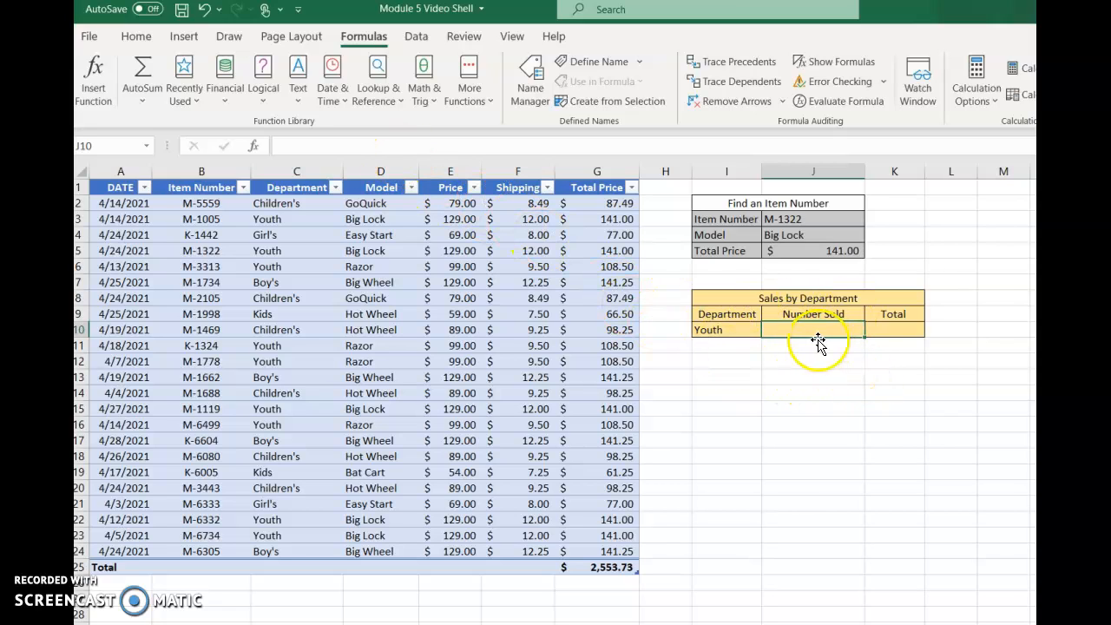
pyautogui.click(96, 82)
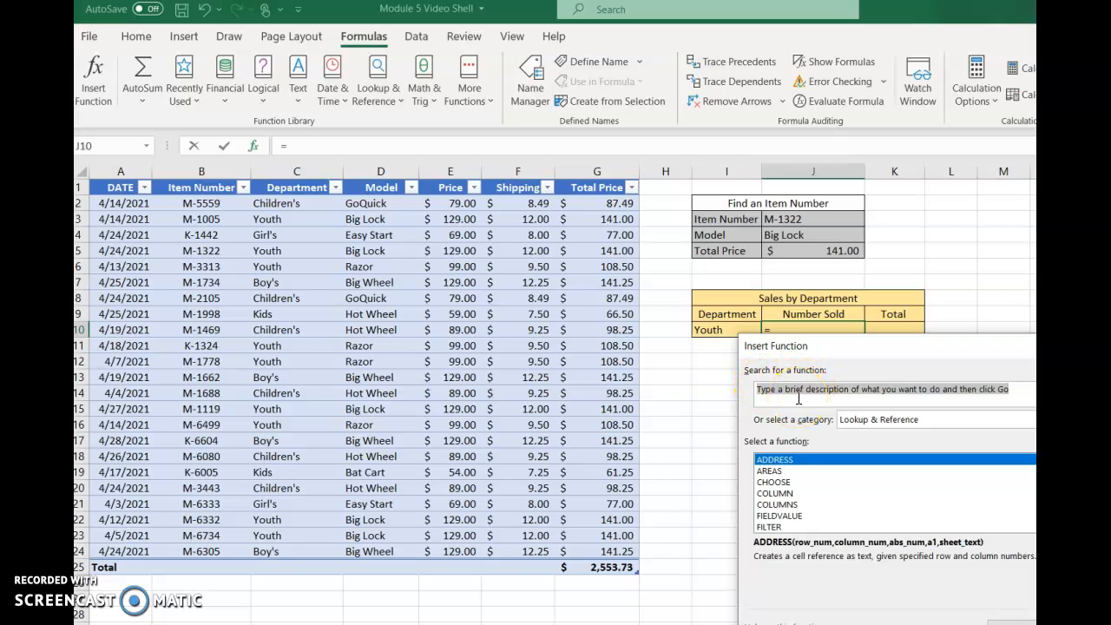
pyautogui.write('database')
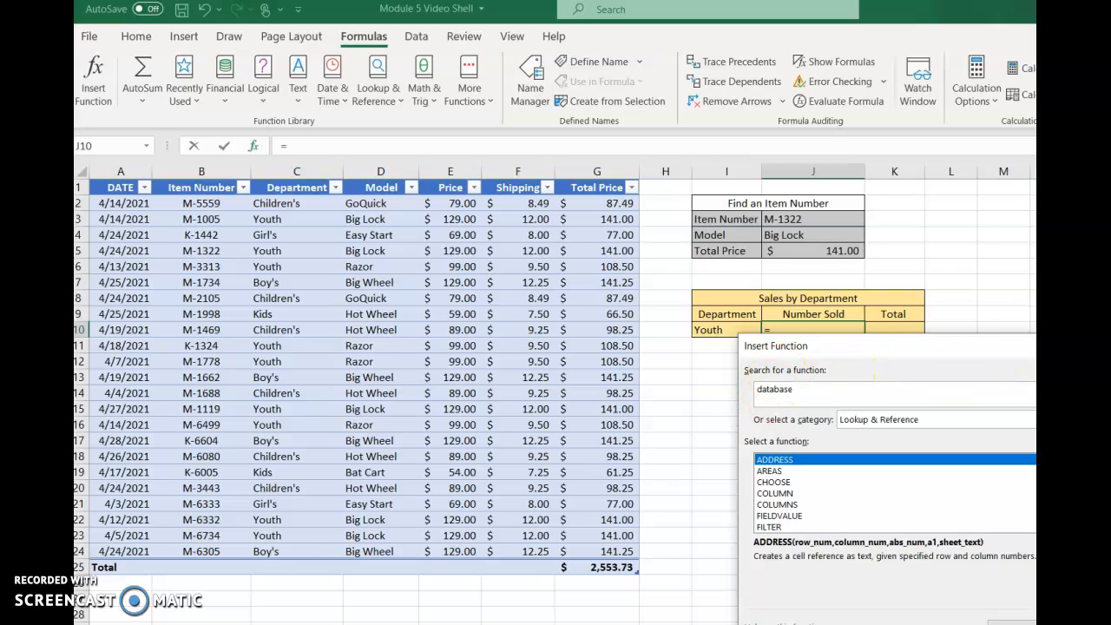
pyautogui.press('Return')
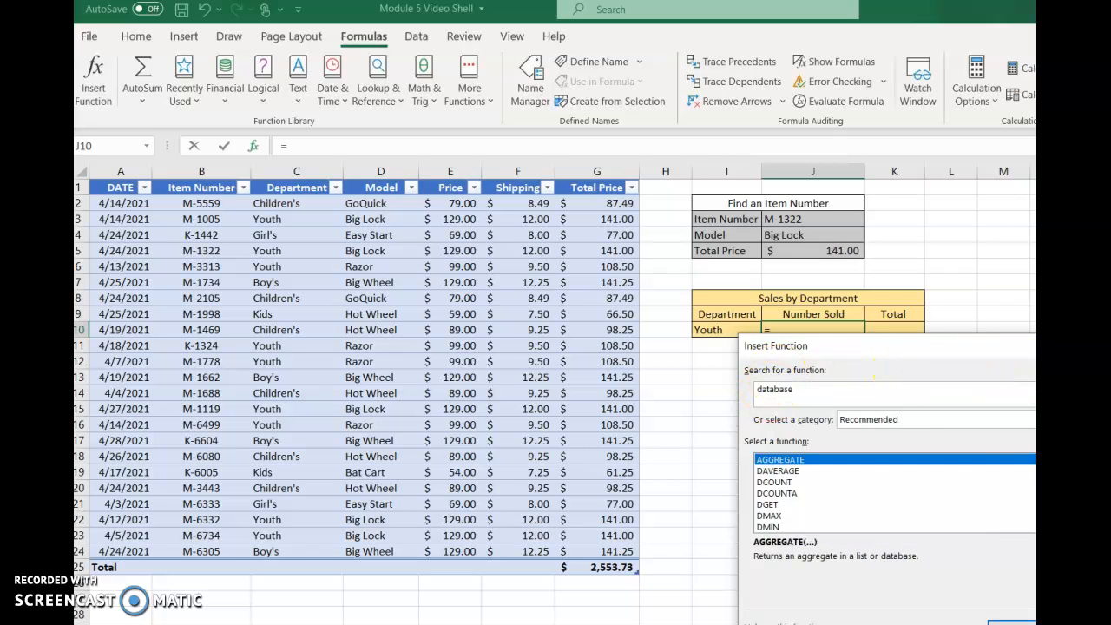
pyautogui.doubleClick(776, 493)
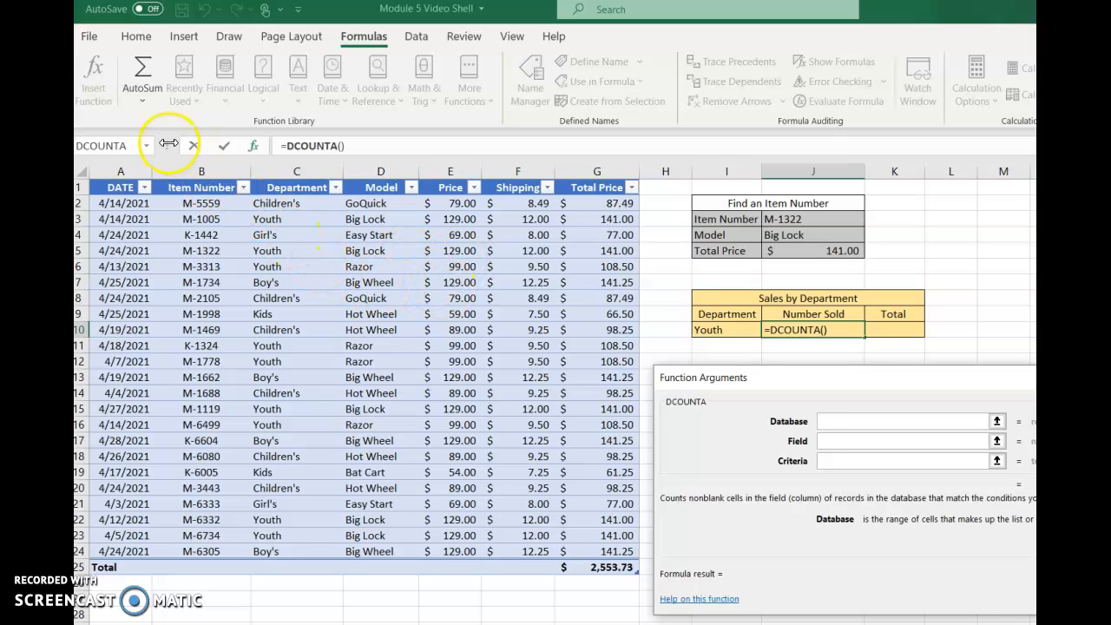
# - Complete the DCOUNTA in J10 with the entire sales table as database, the Department header as field and I9:I10 as criteria
pyautogui.click(84, 176)
pyautogui.click(84, 177)
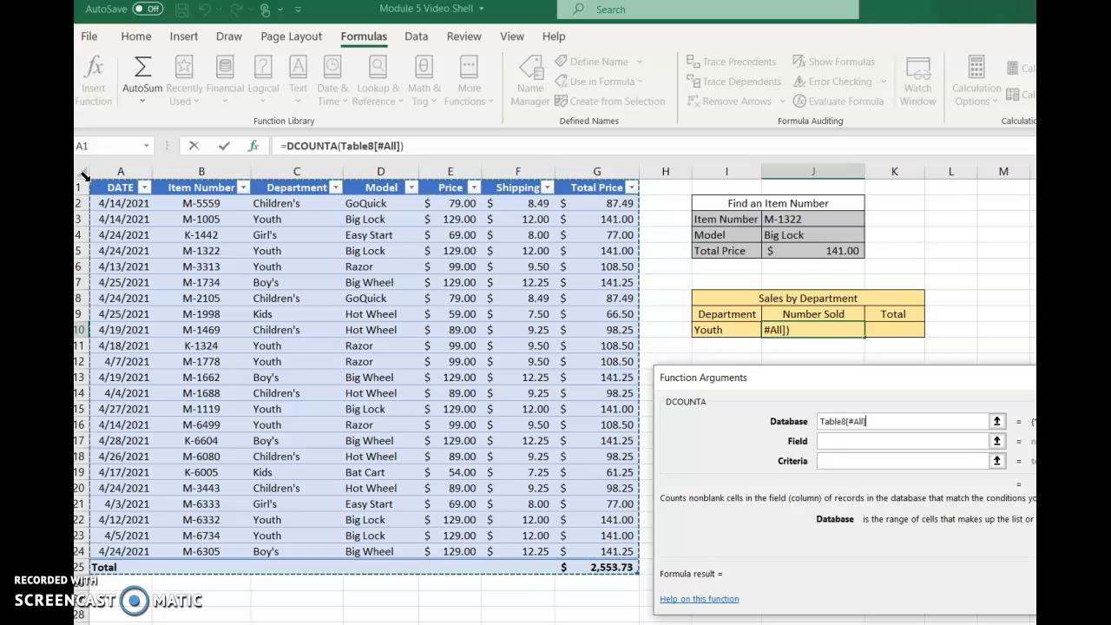
pyautogui.click(849, 442)
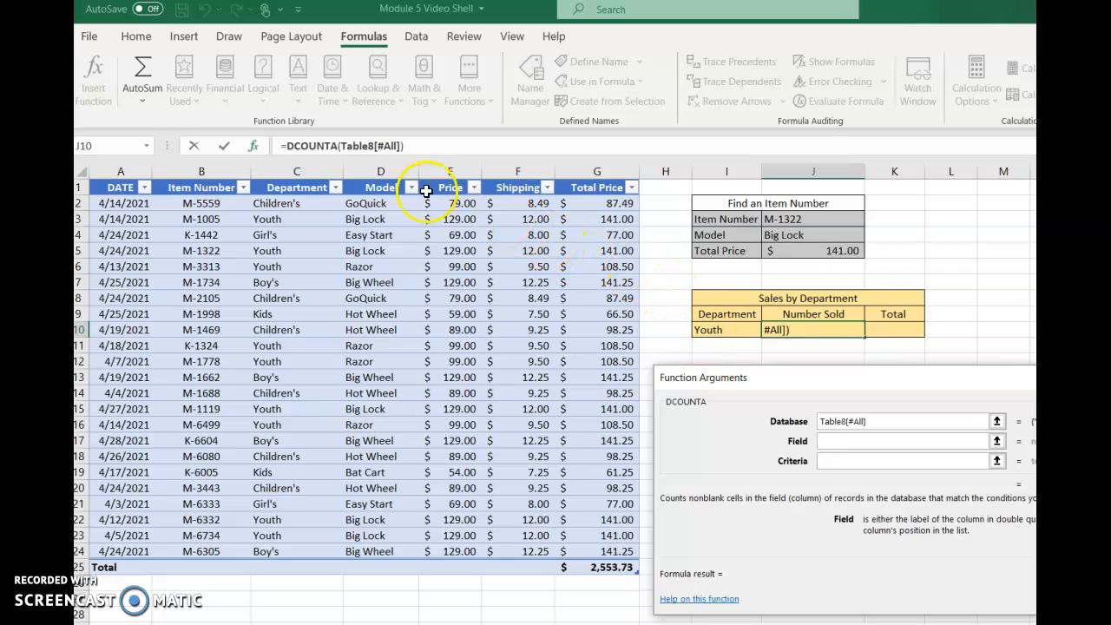
pyautogui.click(300, 188)
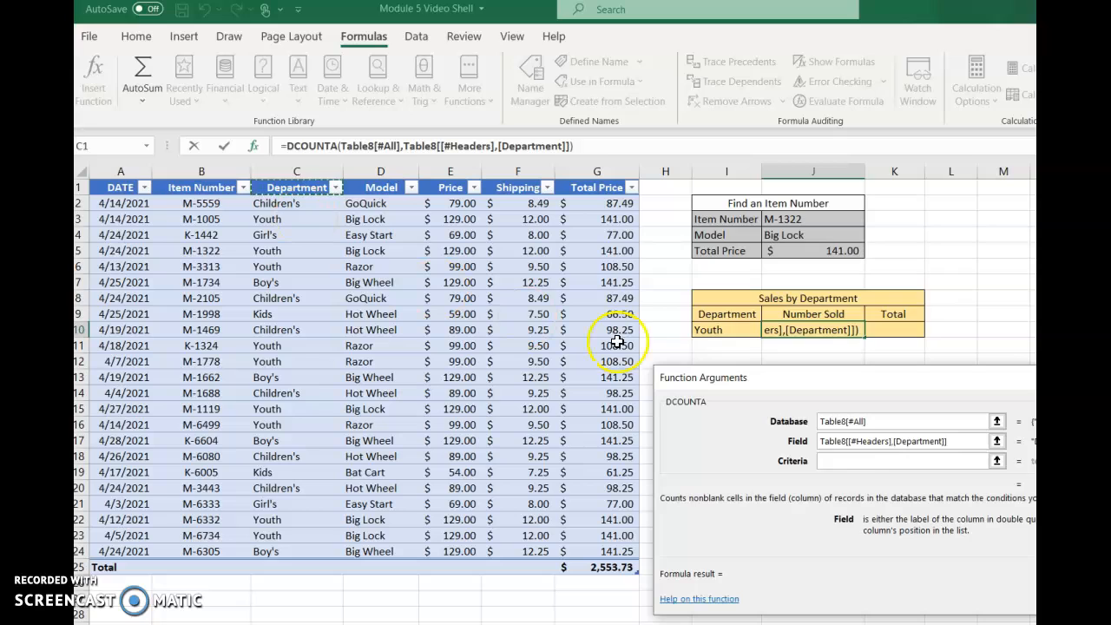
pyautogui.click(841, 461)
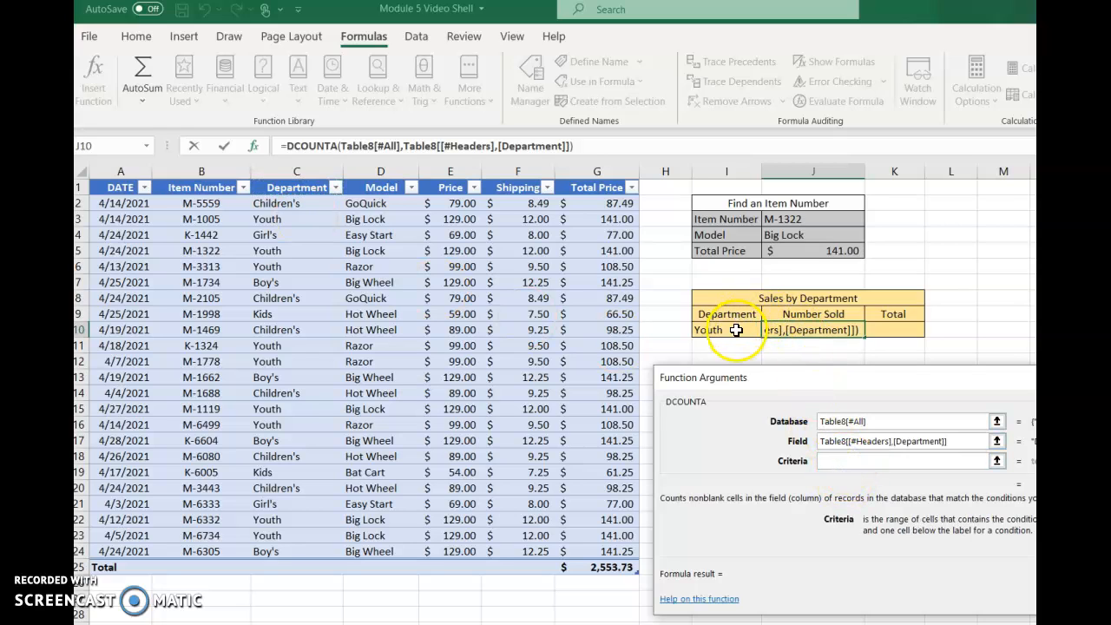
pyautogui.click(736, 317)
pyautogui.moveTo(736, 317); pyautogui.dragTo(736, 330)
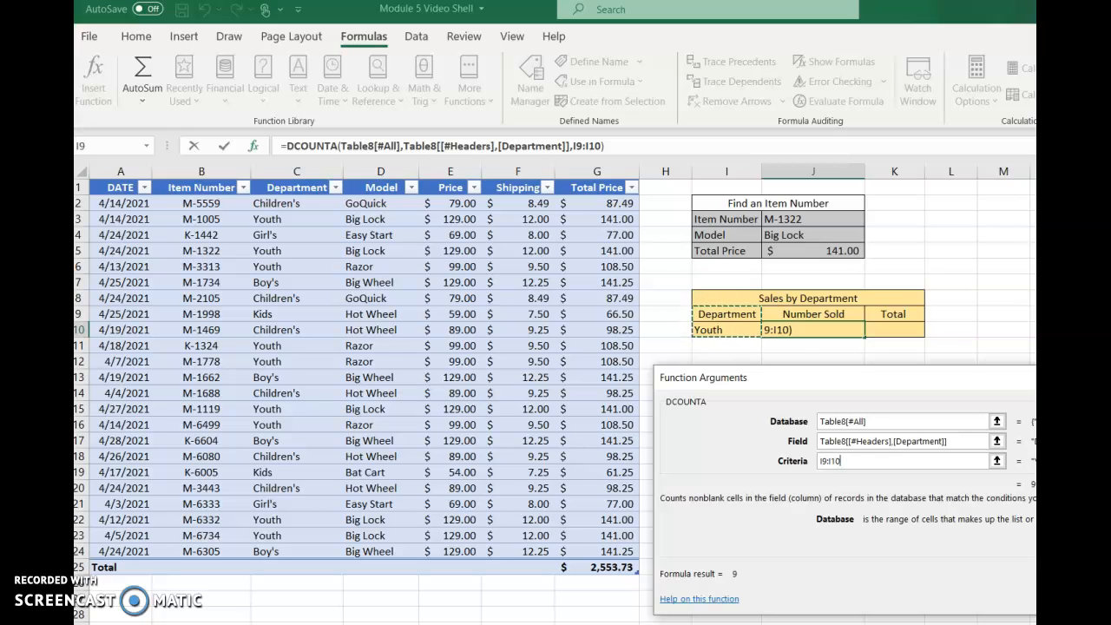
pyautogui.press('Return')
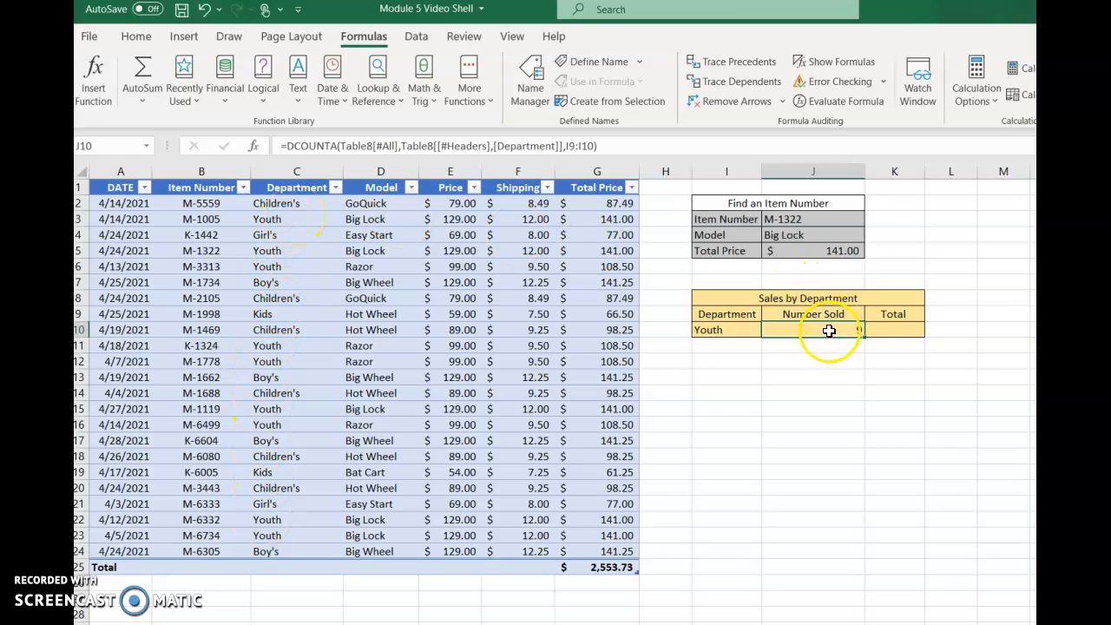
# - Test the Number Sold count by setting the department in I10 to Children's, and restore it to Youth
pyautogui.click(730, 330)
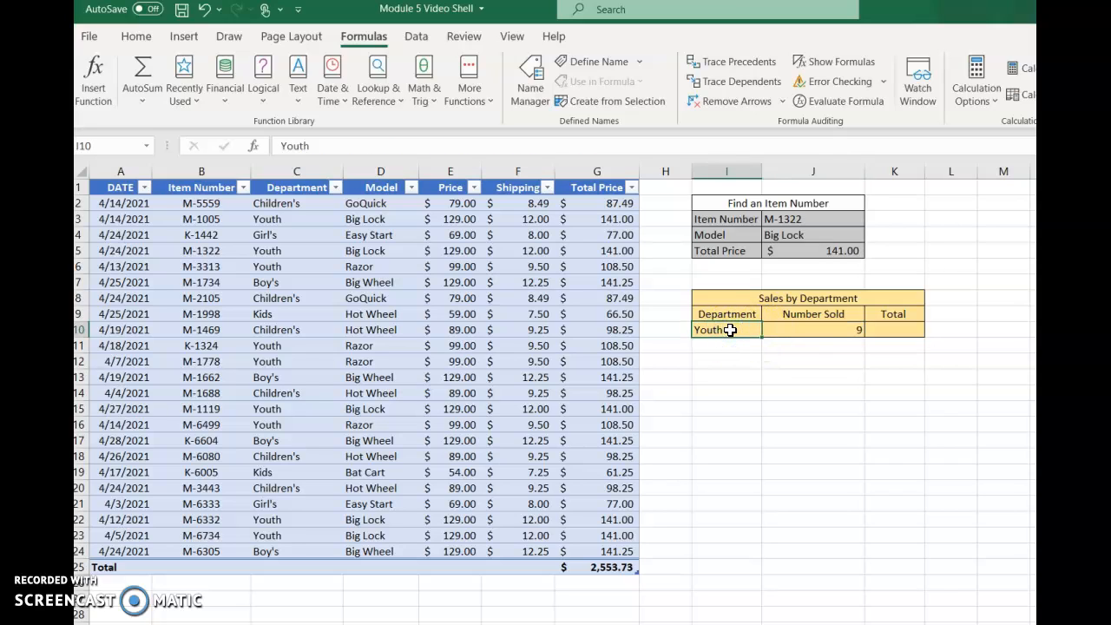
pyautogui.write("Children'")
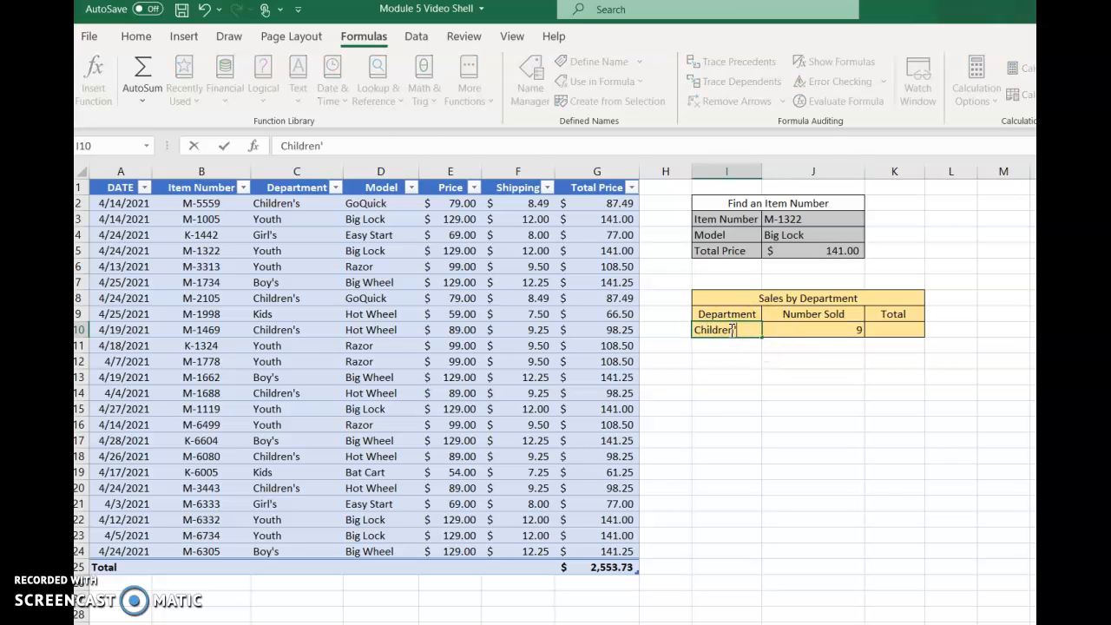
pyautogui.write('s')
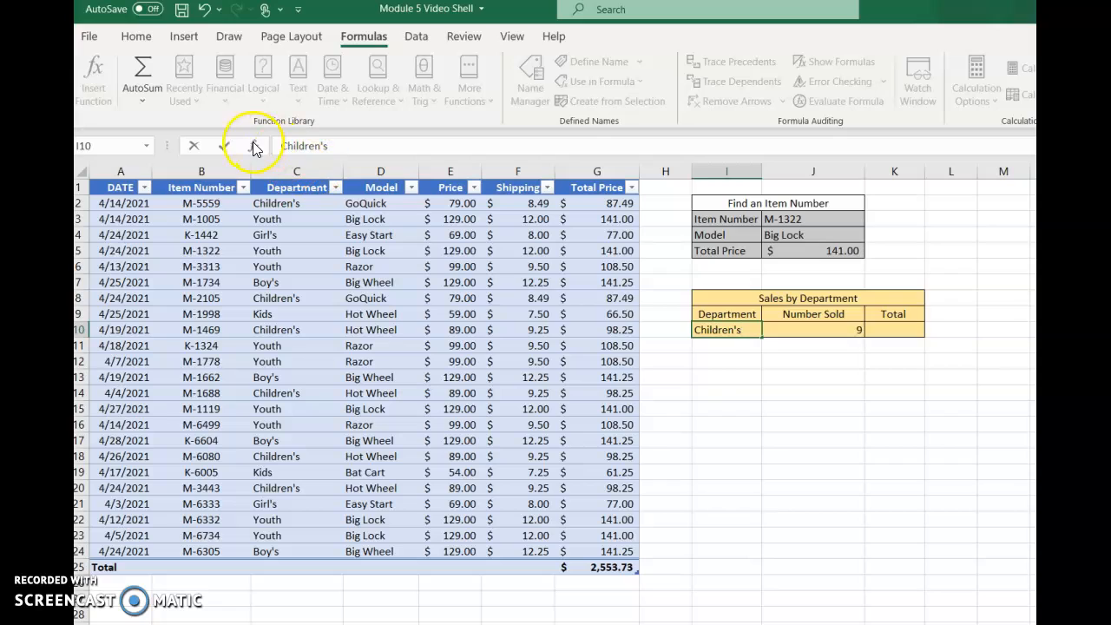
pyautogui.click(224, 146)
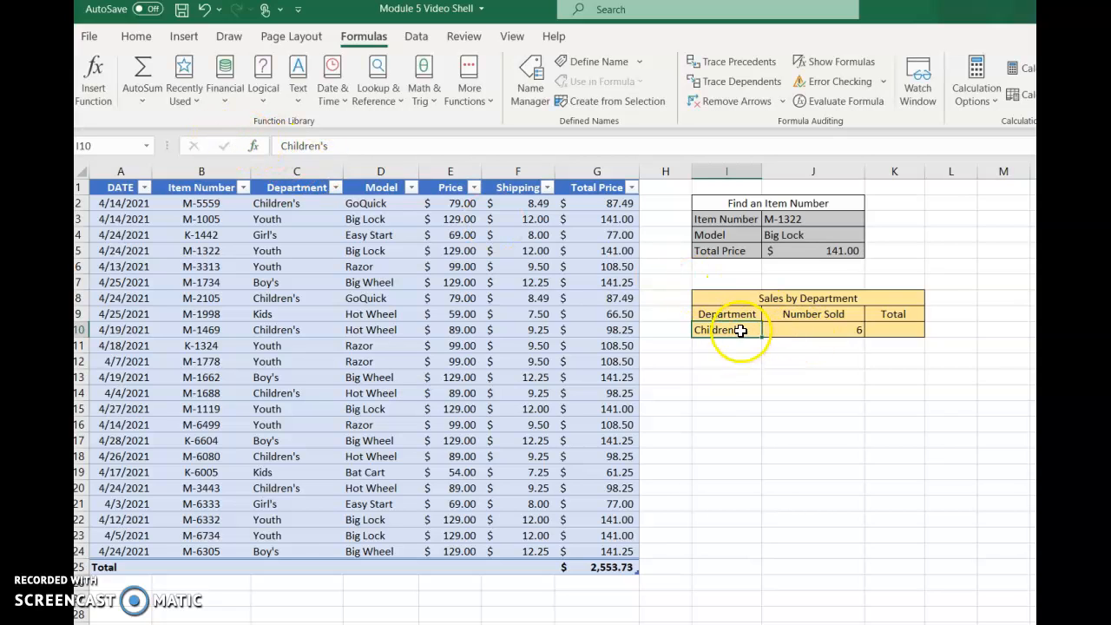
pyautogui.write('Y')
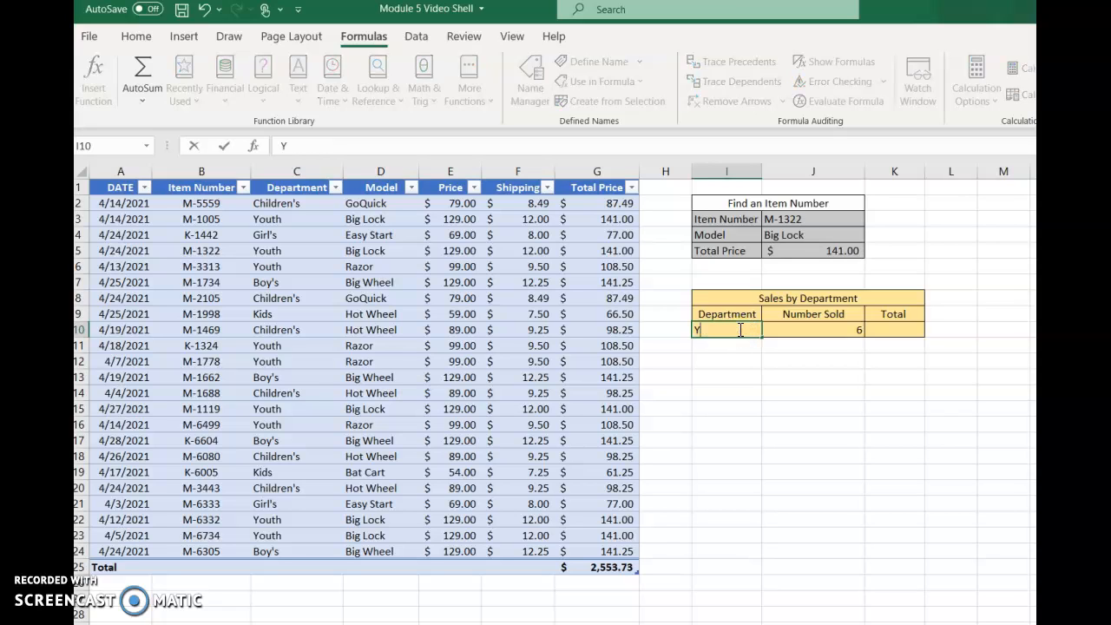
pyautogui.write('outh')
pyautogui.click(224, 146)
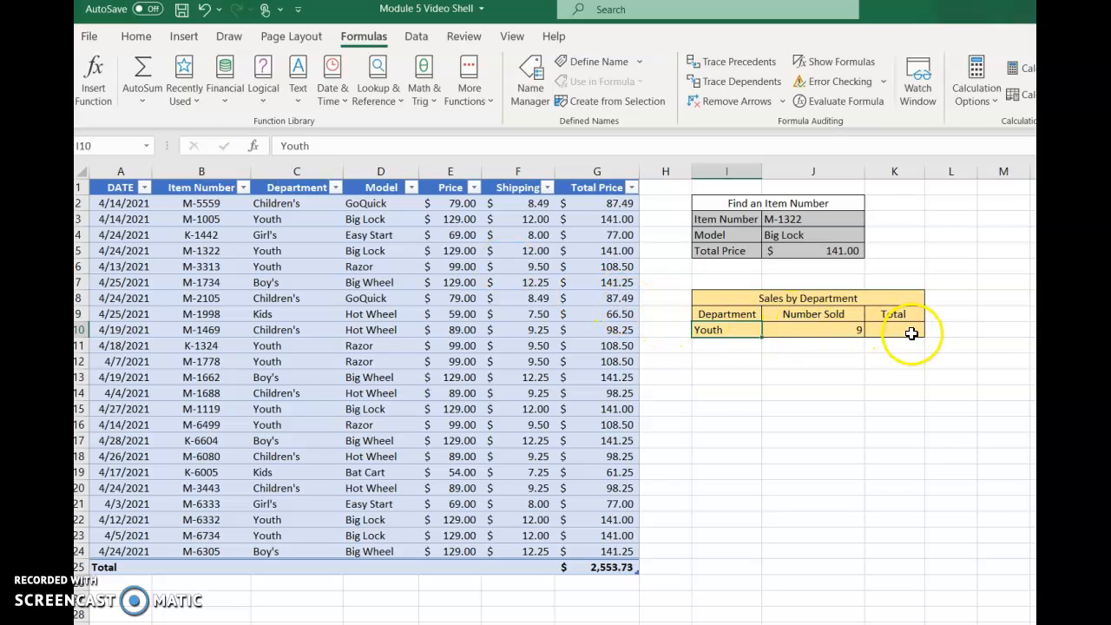
# - Start a DSUM in the Total cell K10 with the entire sales table as database and the Total Price header as field
pyautogui.click(911, 333)
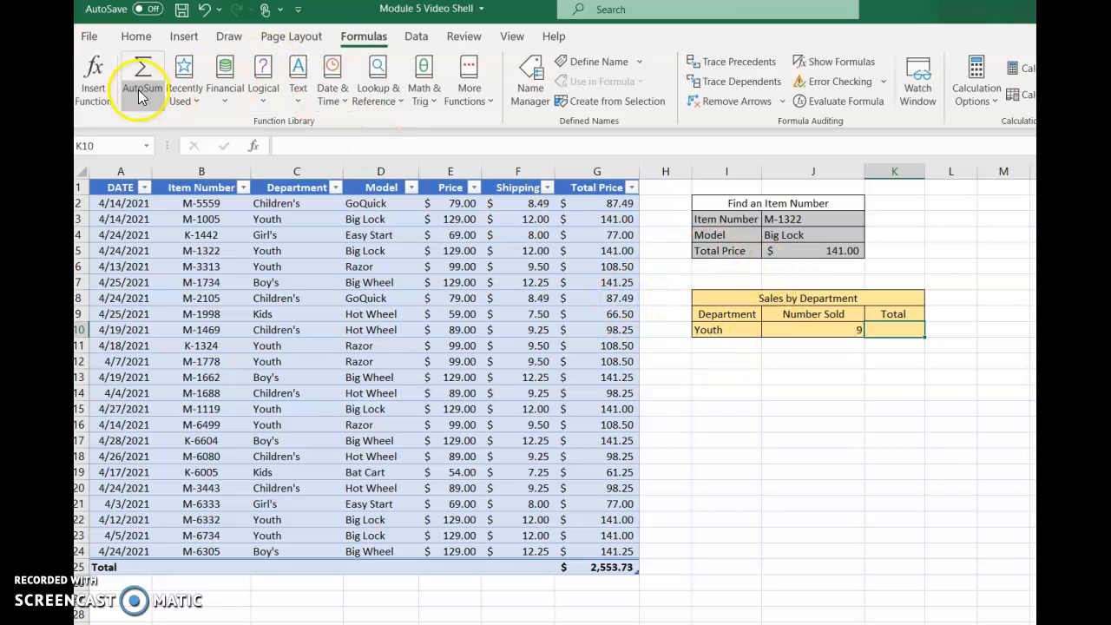
pyautogui.click(99, 100)
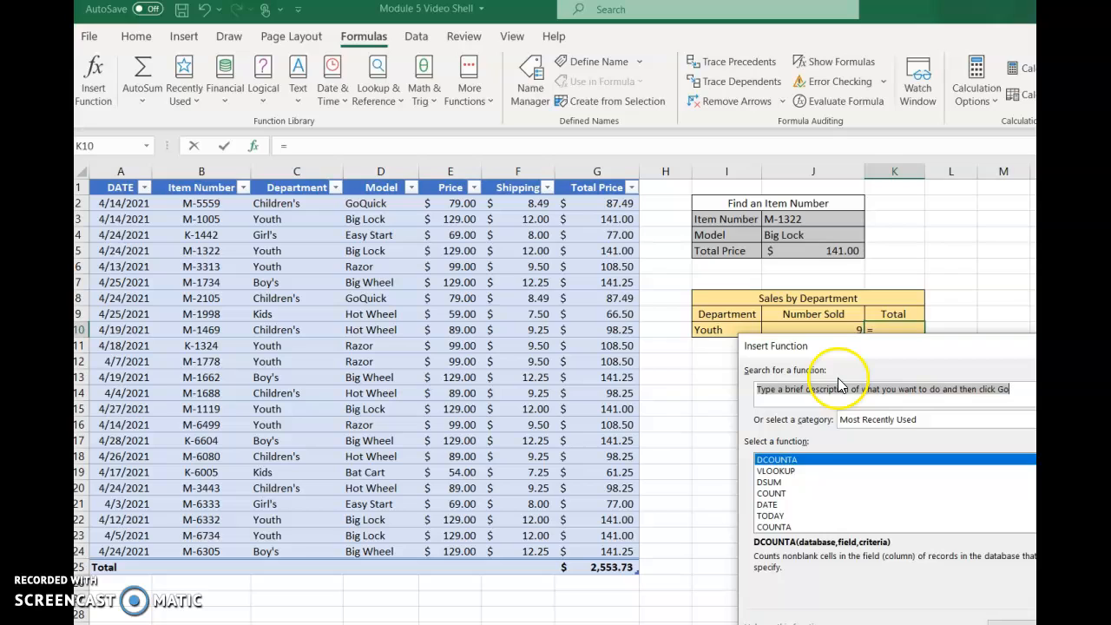
pyautogui.doubleClick(769, 482)
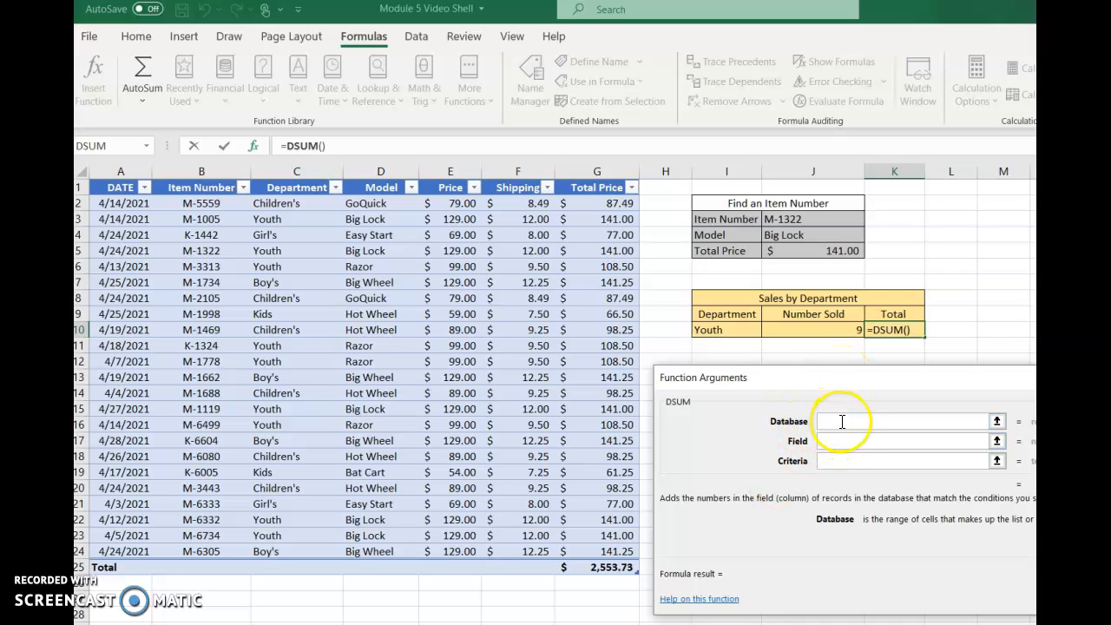
pyautogui.click(84, 175)
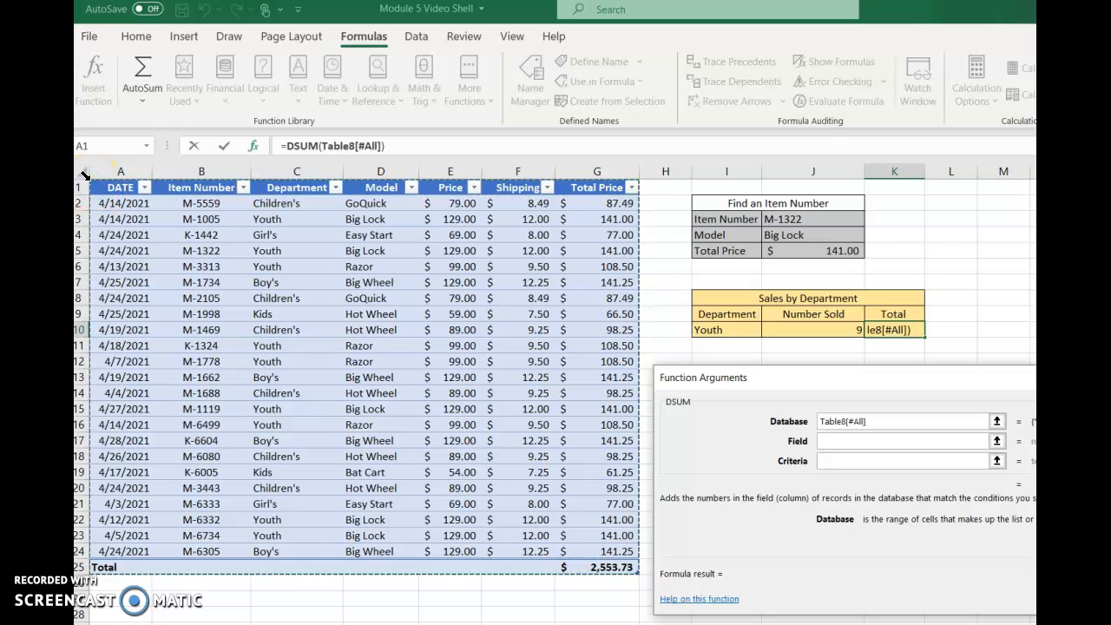
pyautogui.click(818, 441)
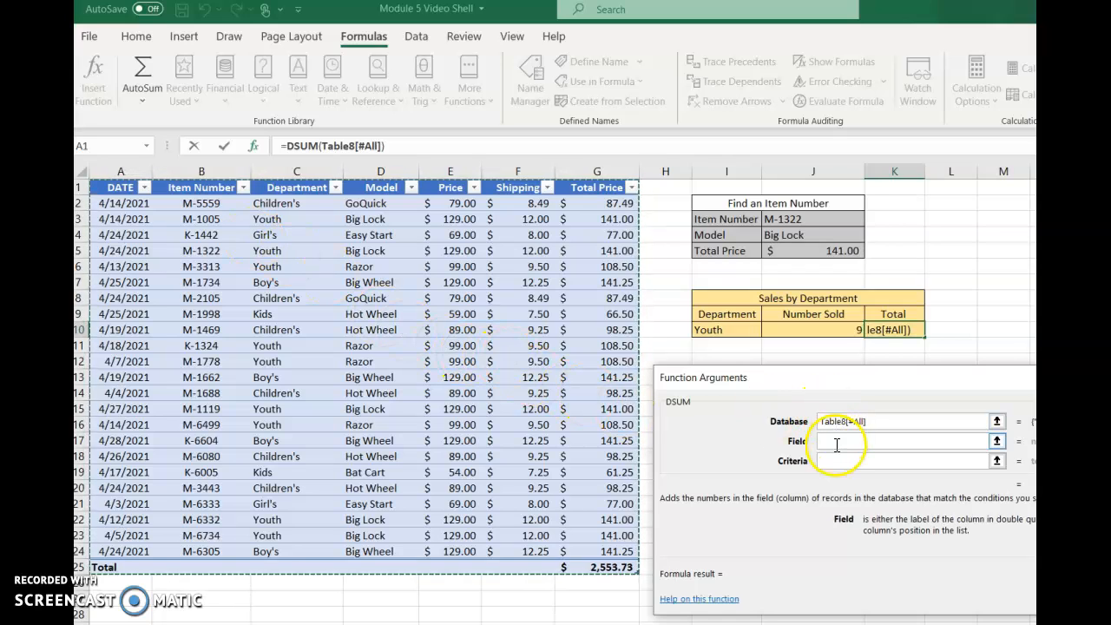
pyautogui.click(592, 187)
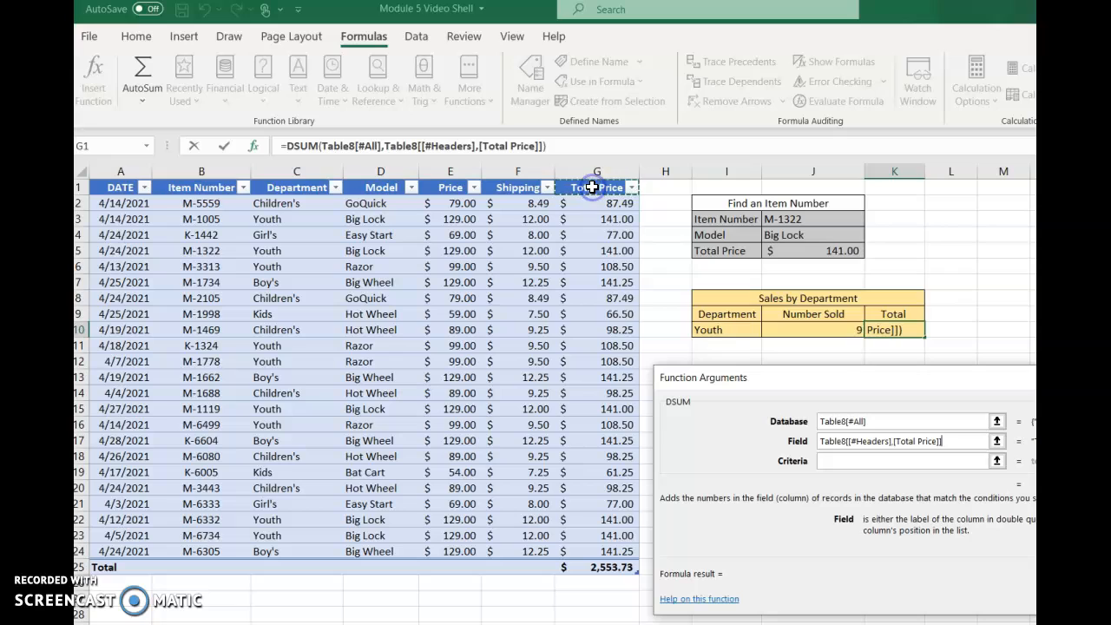
# - Complete the DSUM in K10 with the Department label and value cells I9:I10 as criteria
pyautogui.click(835, 461)
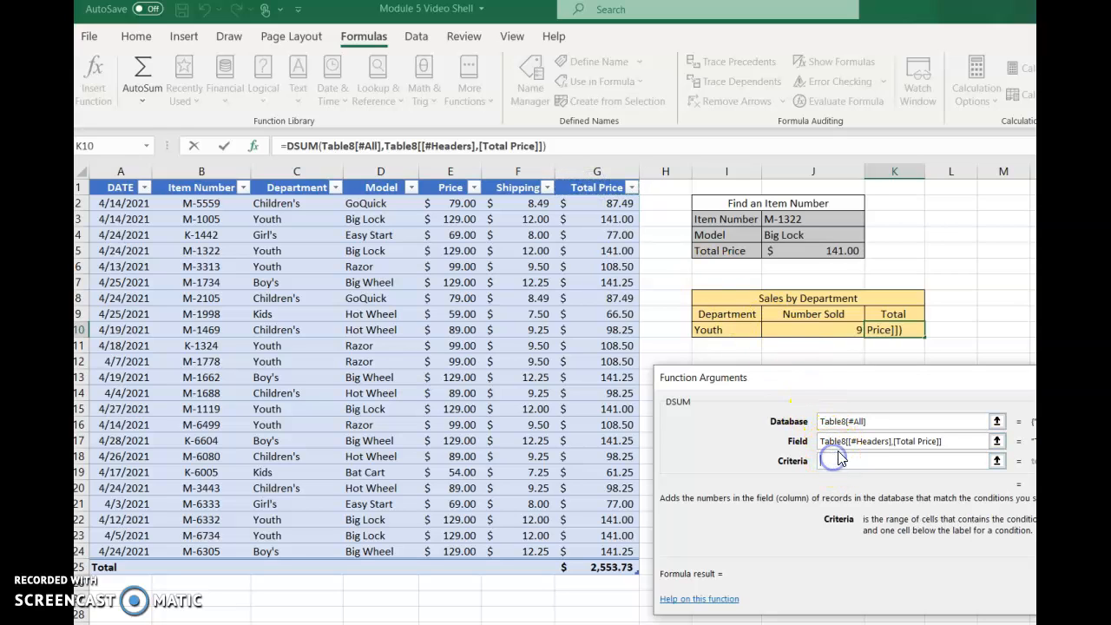
pyautogui.click(719, 315)
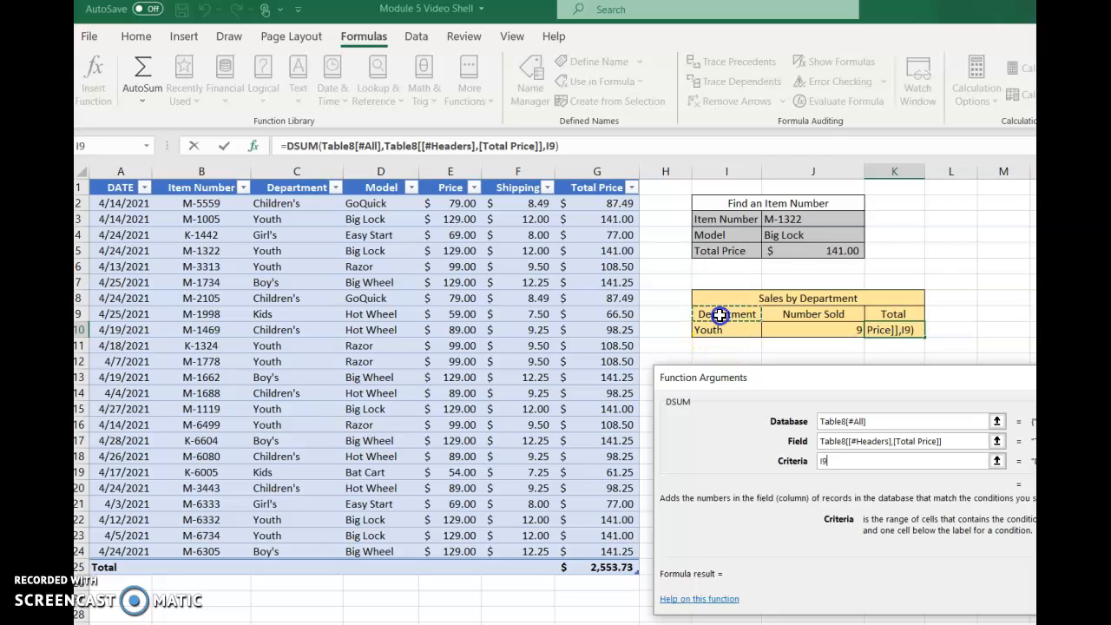
pyautogui.moveTo(720, 316); pyautogui.dragTo(719, 323)
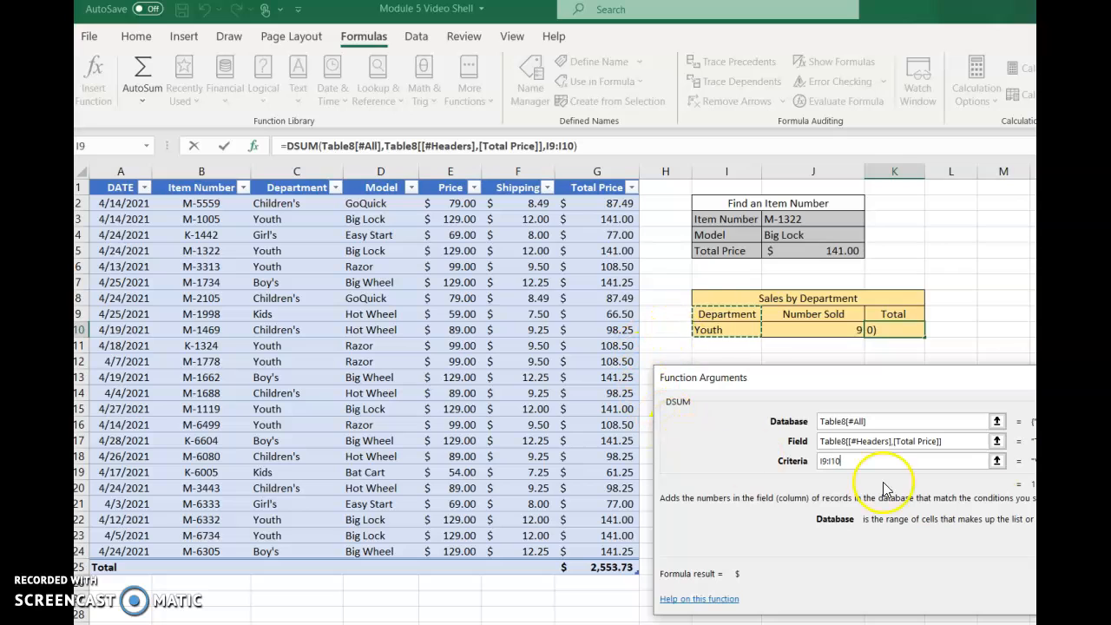
pyautogui.press('Return')
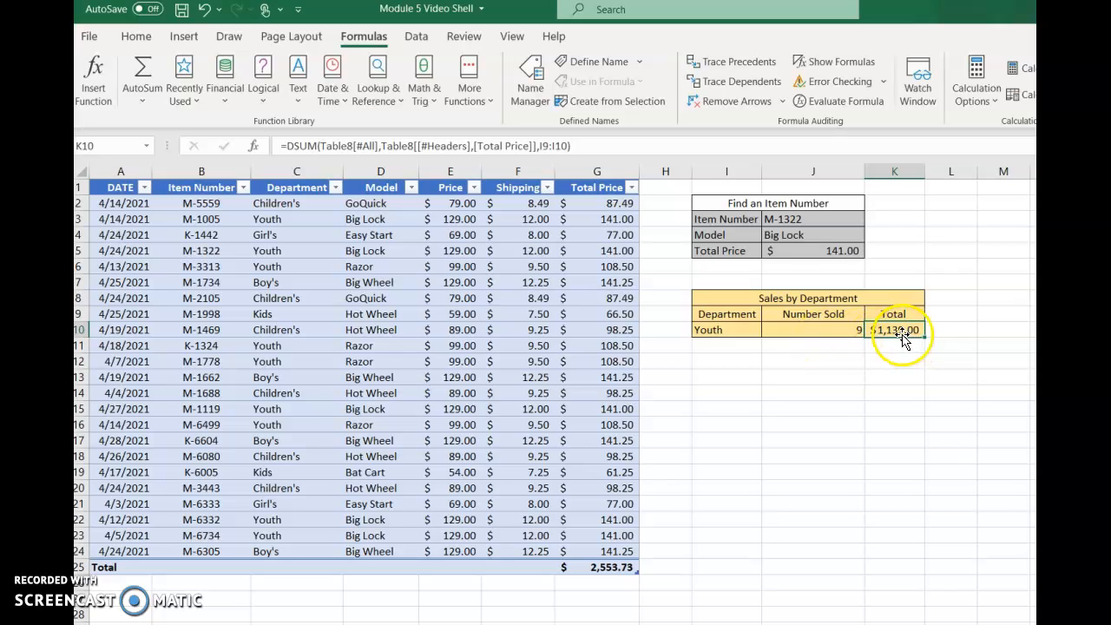
# - Change the department in cell I10 of the Sales by Department block to Children's
pyautogui.click(717, 331)
pyautogui.write("Children's")
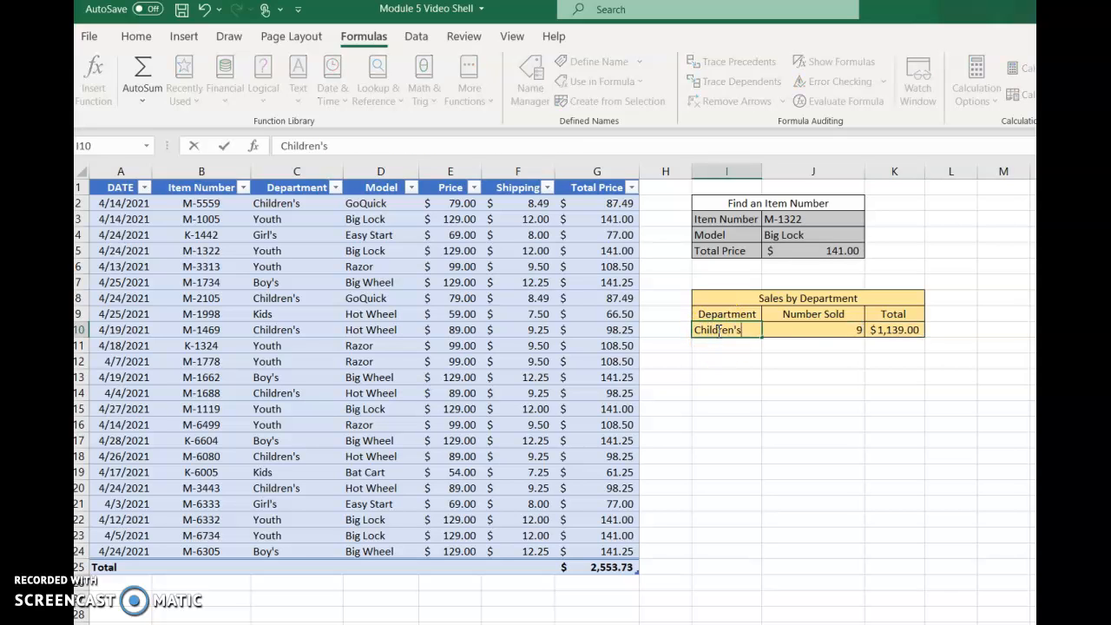
pyautogui.click(226, 146)
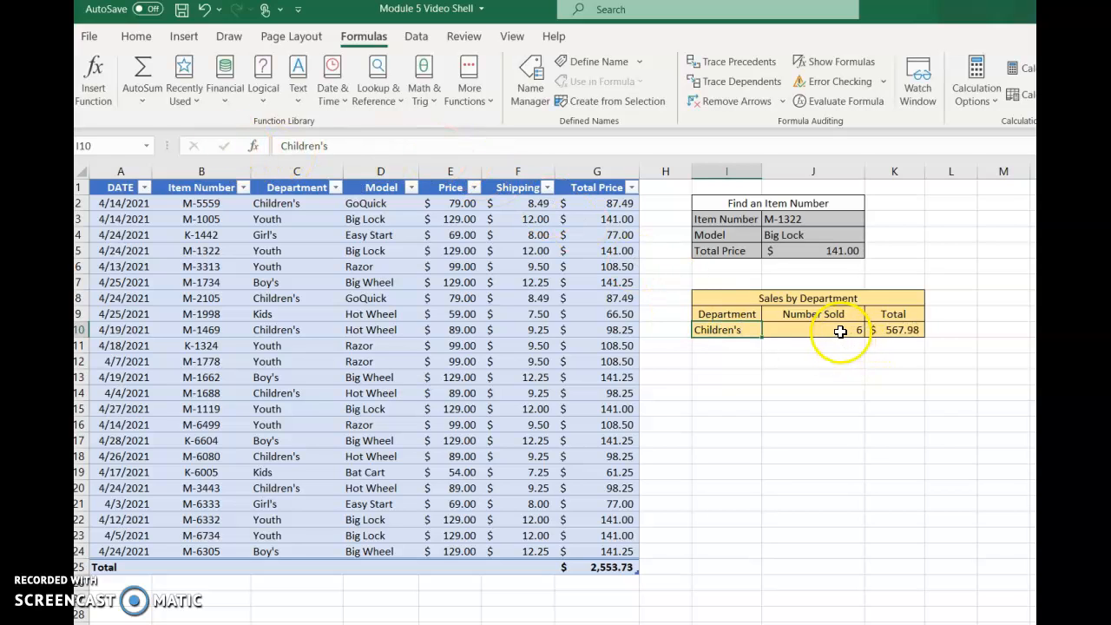